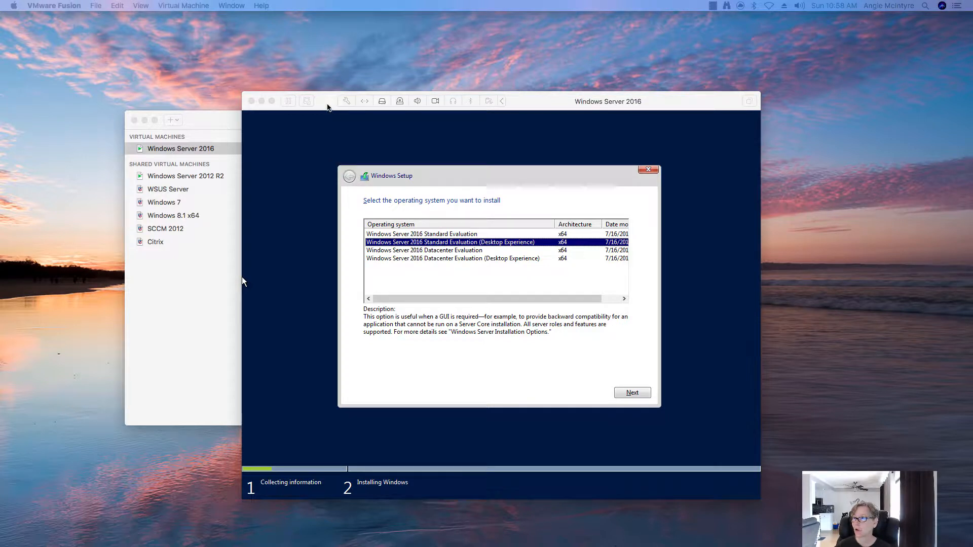
Reposition the virtual machine window on the Mac desktop to uncover the library.
drag(335, 108, 236, 86)
click(210, 130)
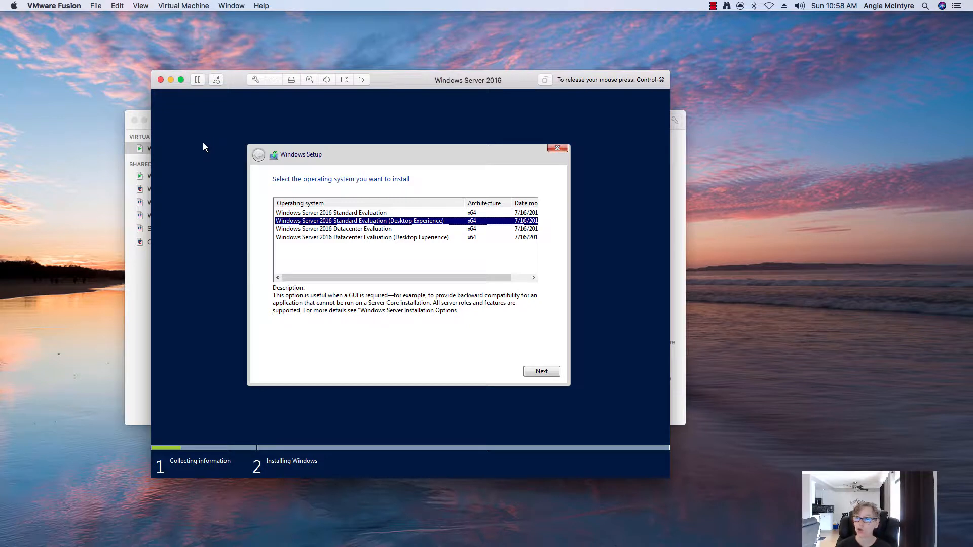
key(ctrl+super)
drag(218, 90, 360, 100)
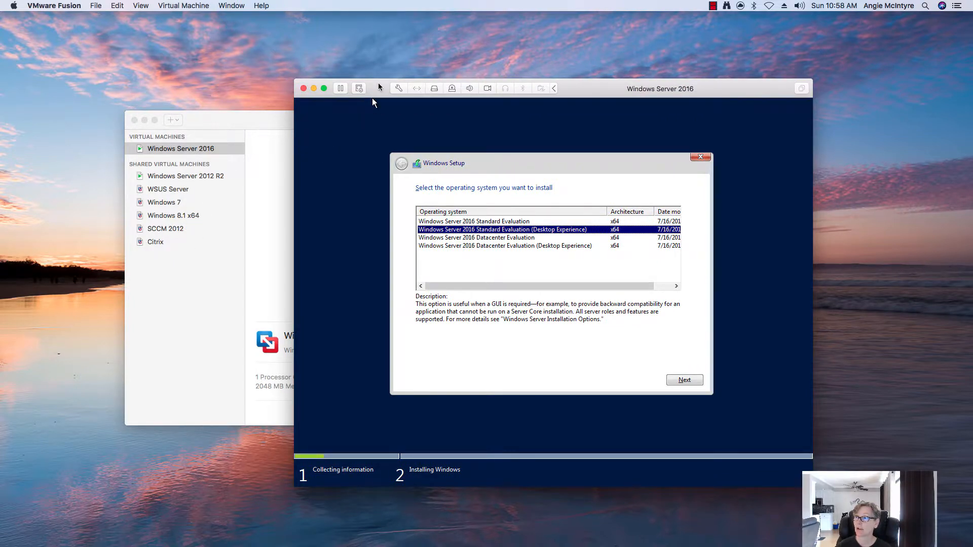
drag(373, 97, 200, 82)
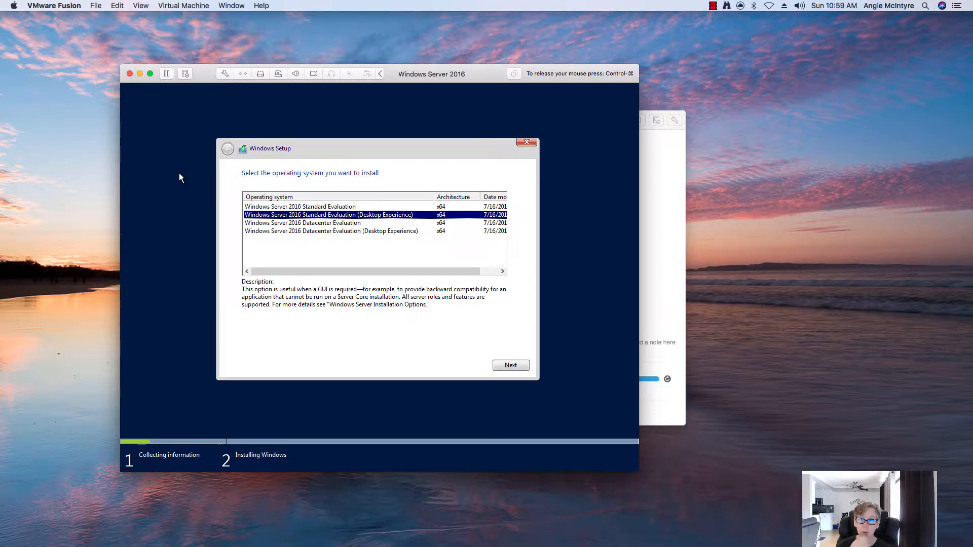
drag(210, 82, 353, 110)
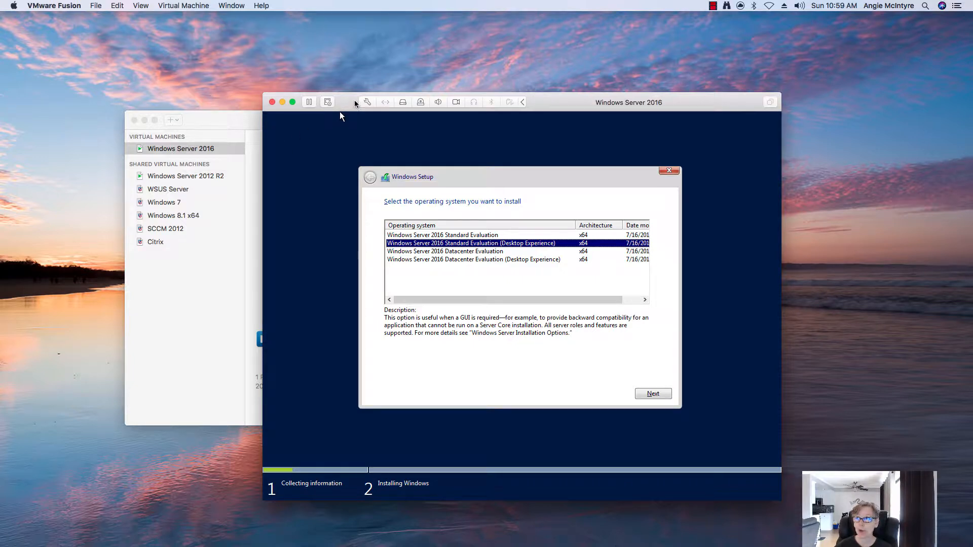
drag(354, 103, 215, 100)
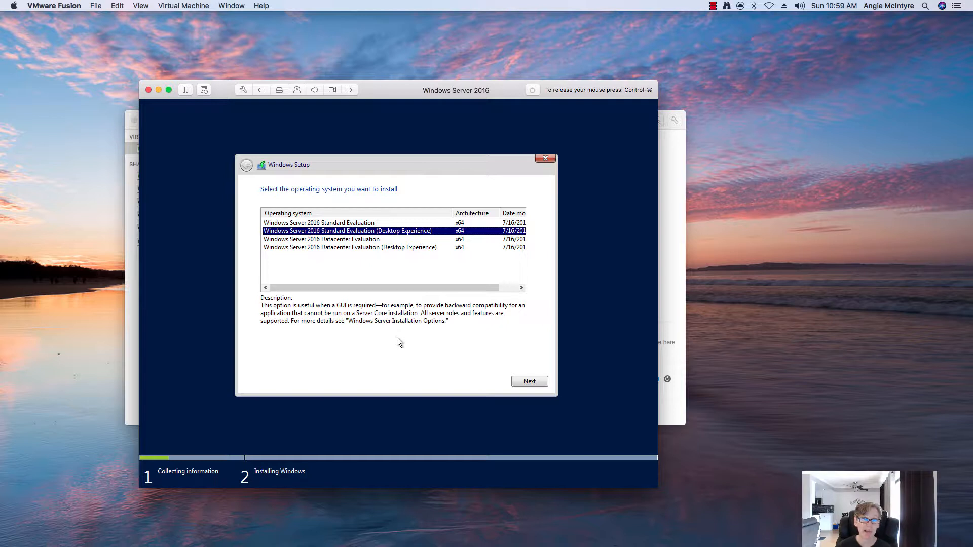
Choose Standard Evaluation (Desktop Experience), accept the licence and install Custom onto Drive 0 unallocated space.
click(535, 382)
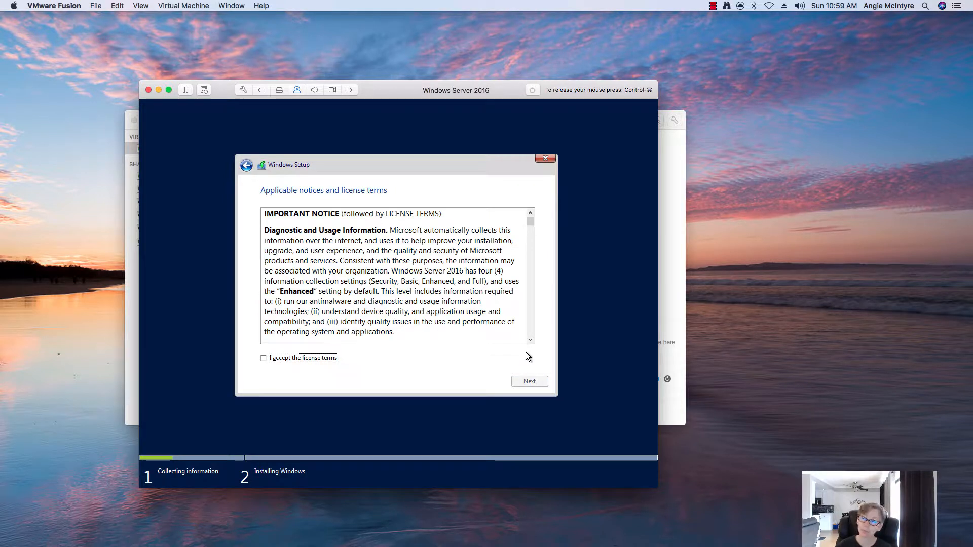
click(299, 359)
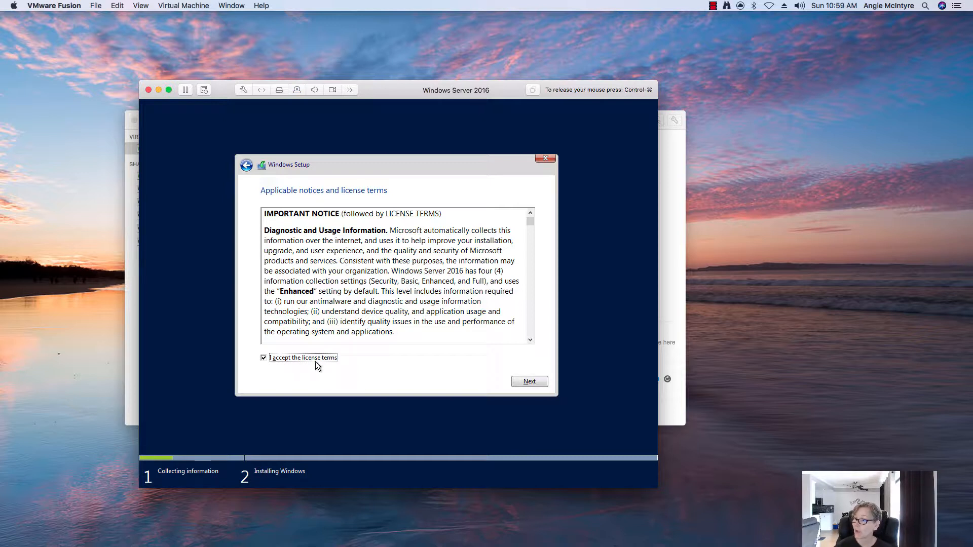
click(513, 381)
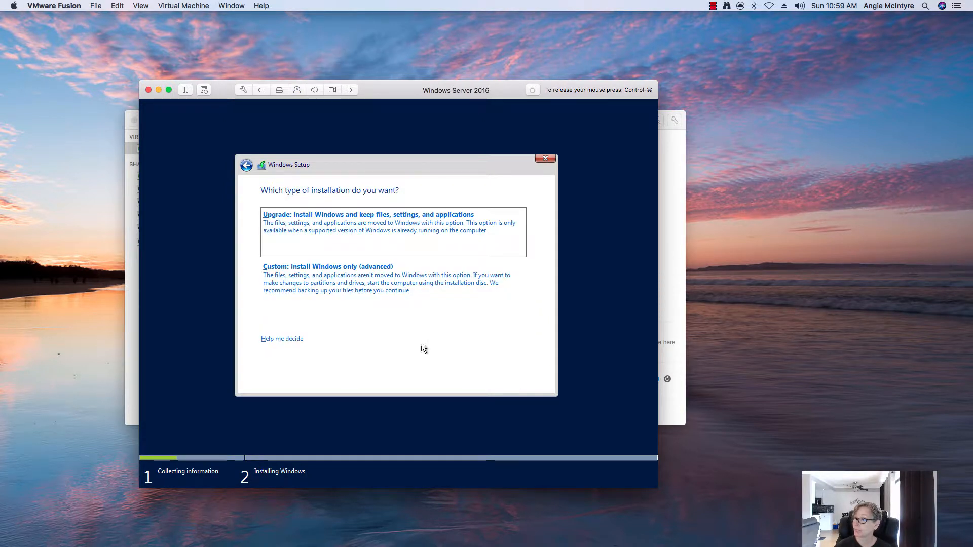
click(342, 261)
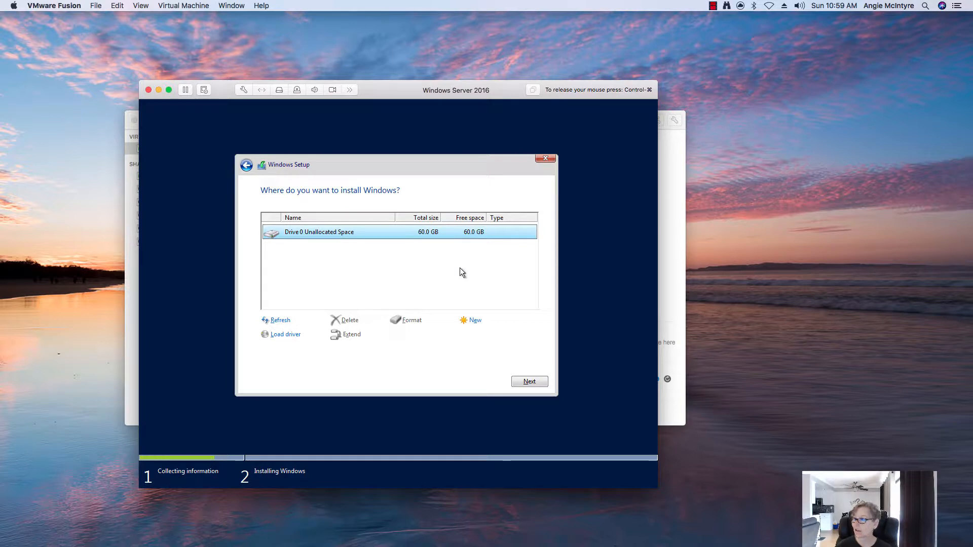
click(527, 382)
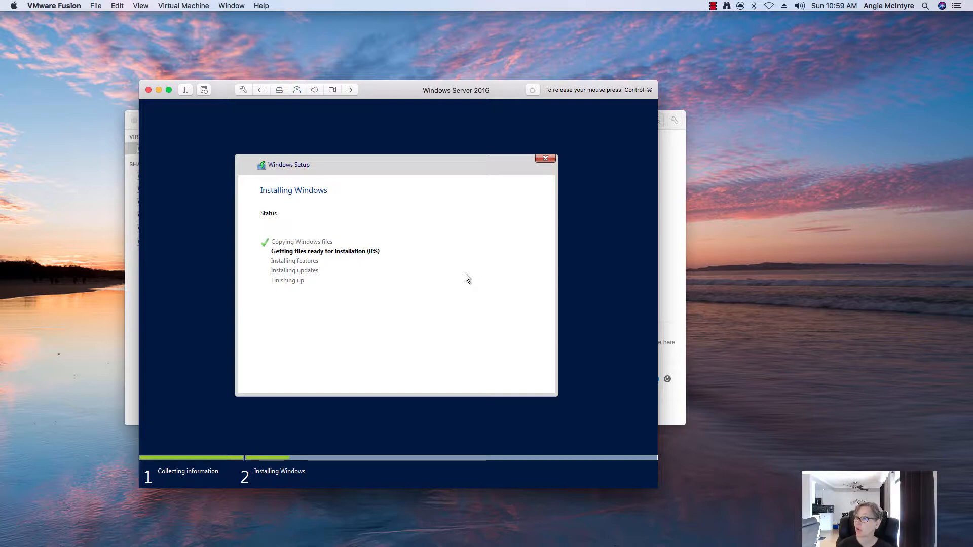
key(ctrl+super)
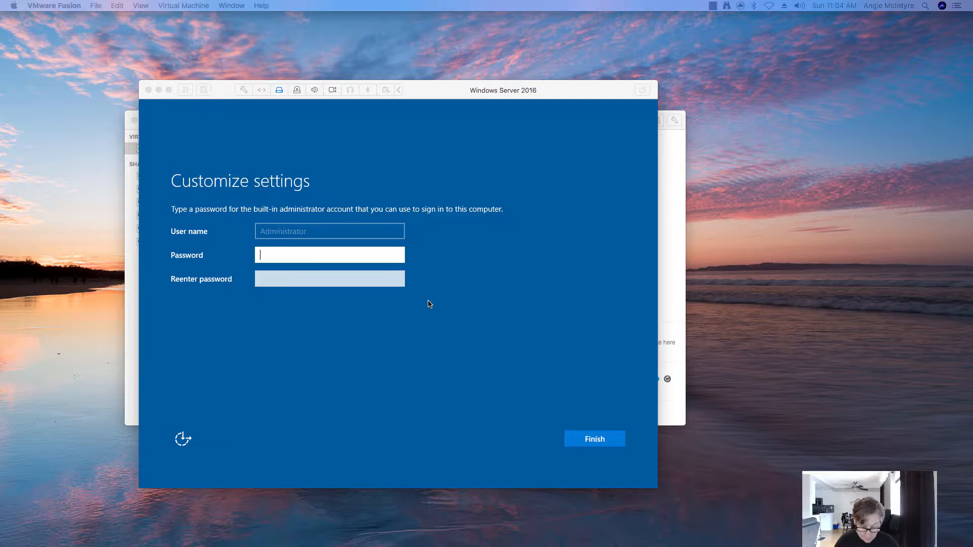
Enter and confirm the new Administrator password, then finish setup.
click(312, 257)
text(•••)
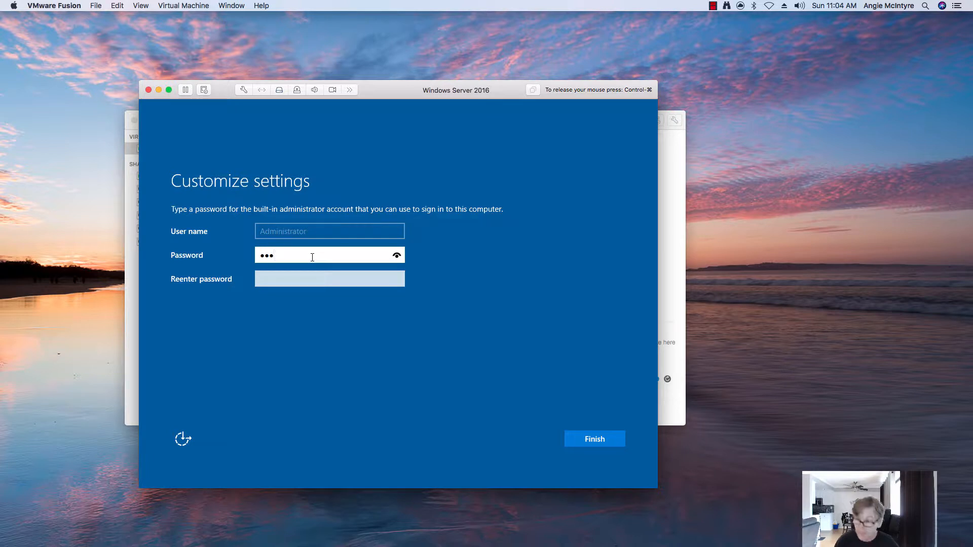
key(BackSpace)
key(BackSpace)
key(BackSpace)
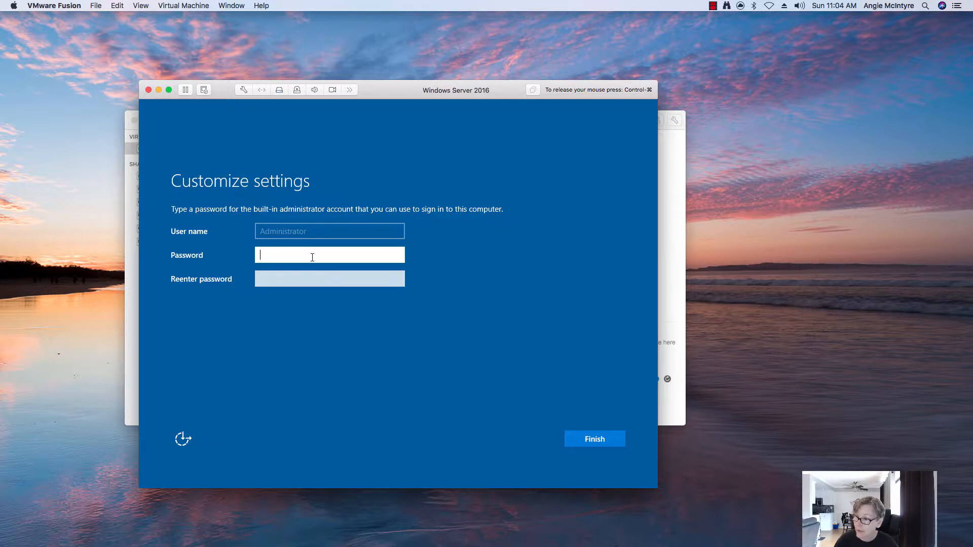
text(••••••••)
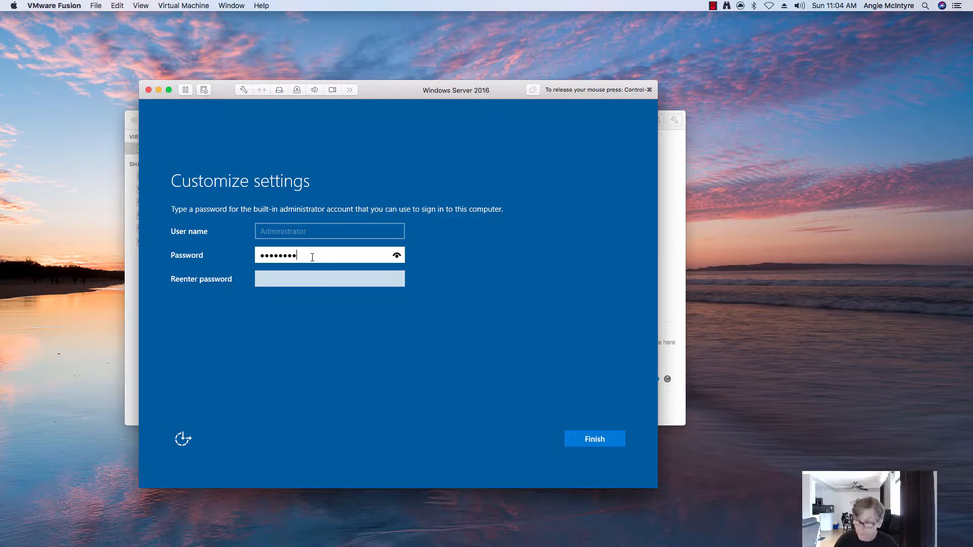
key(Tab)
text(••••••••)
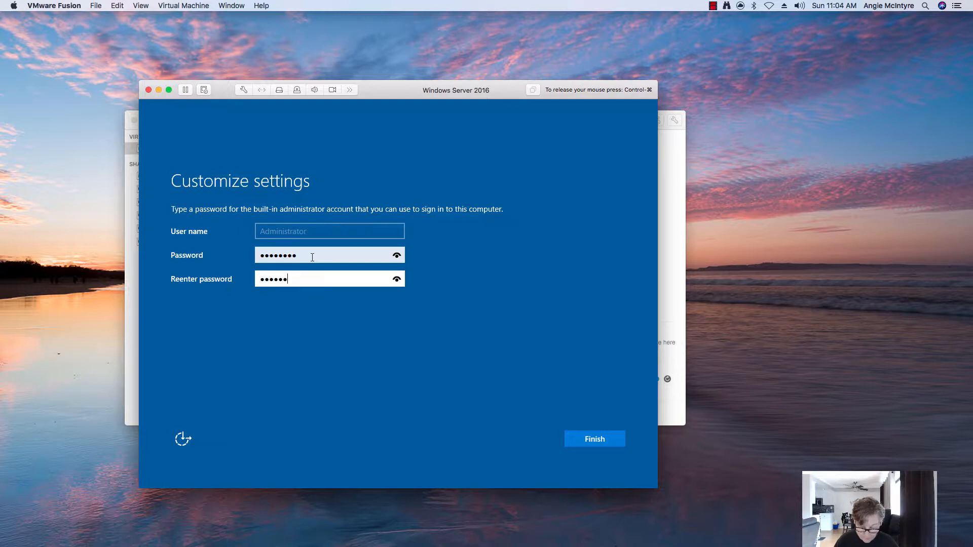
click(595, 440)
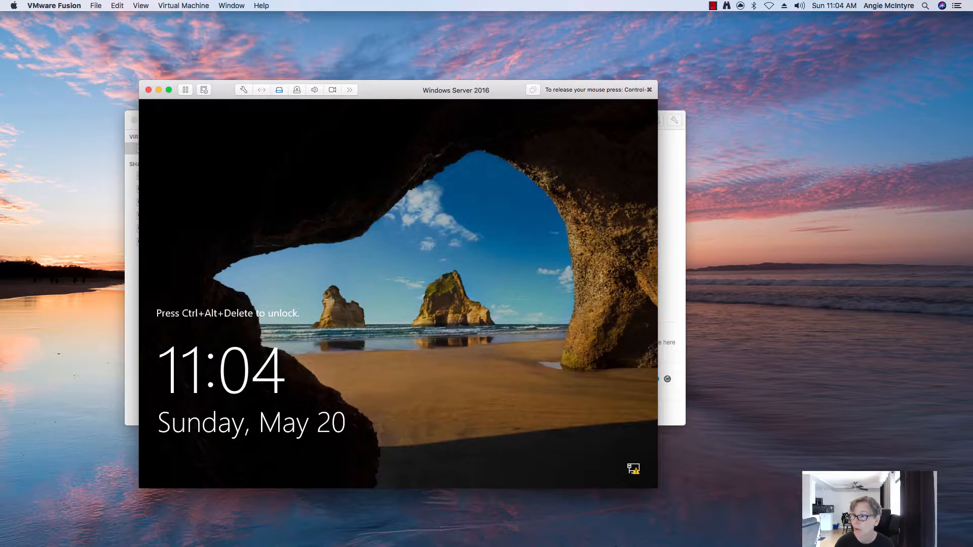
Send Ctrl-Alt-Del from the Virtual Machine menu and sign in with the Administrator password.
key(ctrl+super)
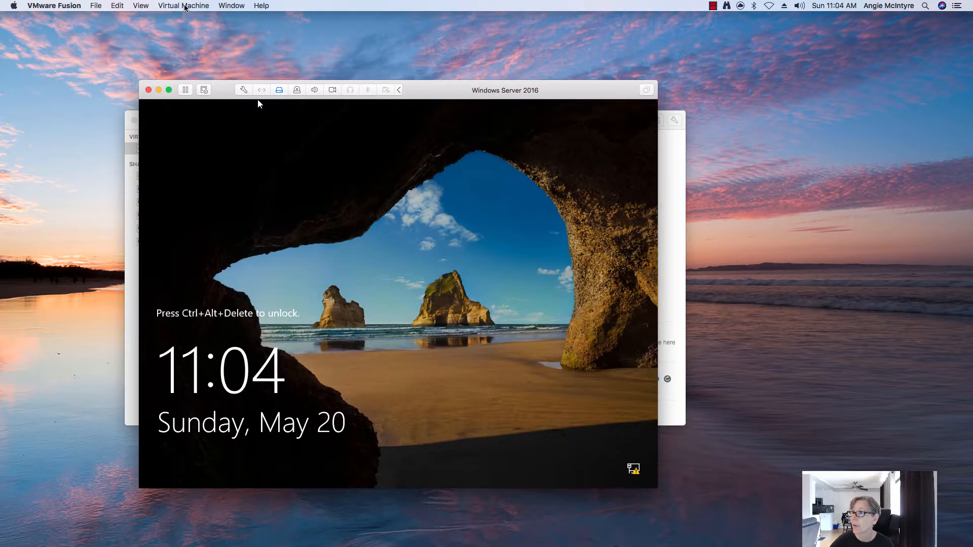
click(183, 6)
click(200, 164)
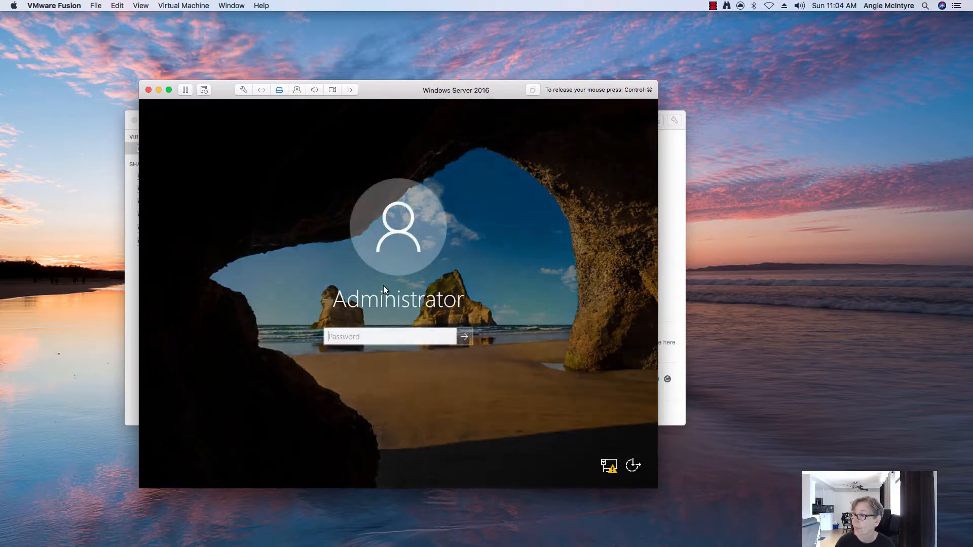
text(********)
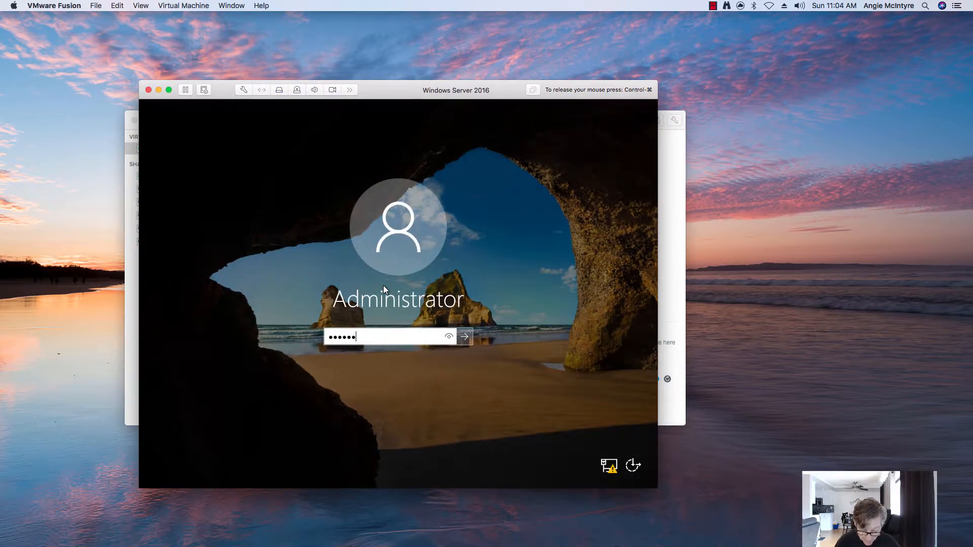
key(Return)
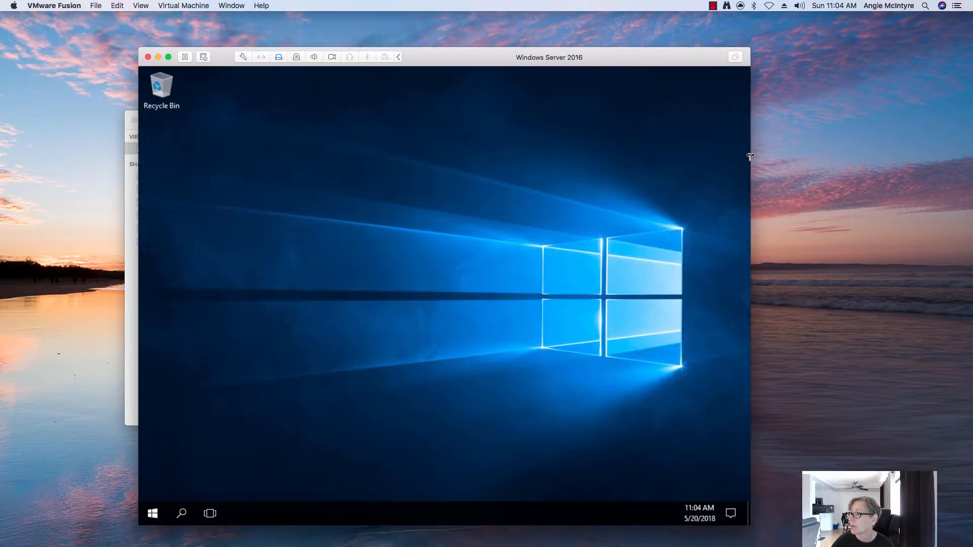
Change the computer name to WIN2016 in System Properties and restart the server now.
drag(490, 62, 455, 46)
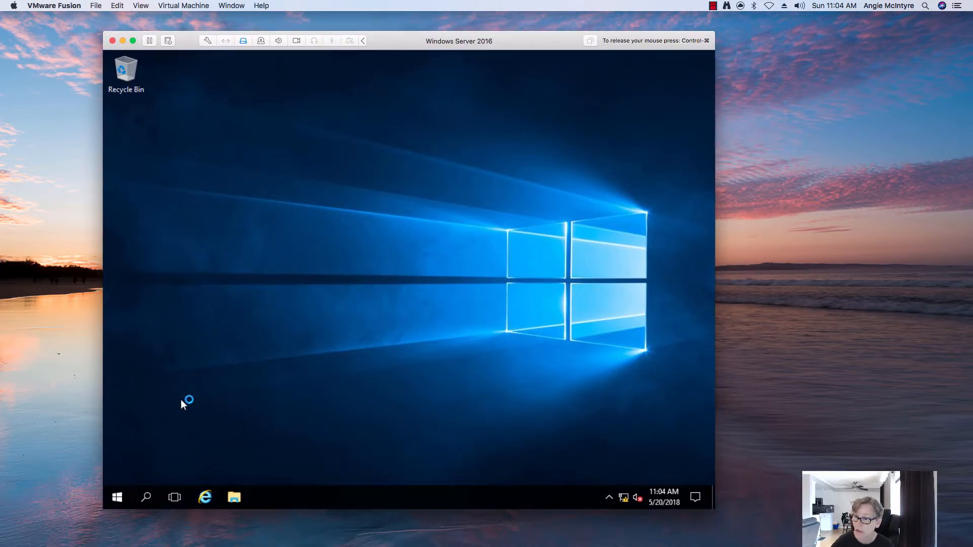
right_click(117, 496)
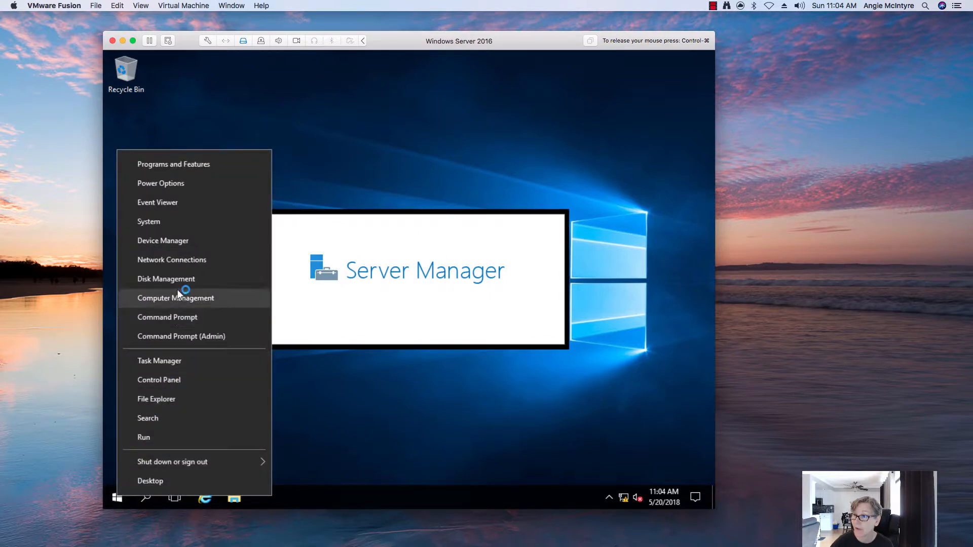
click(192, 219)
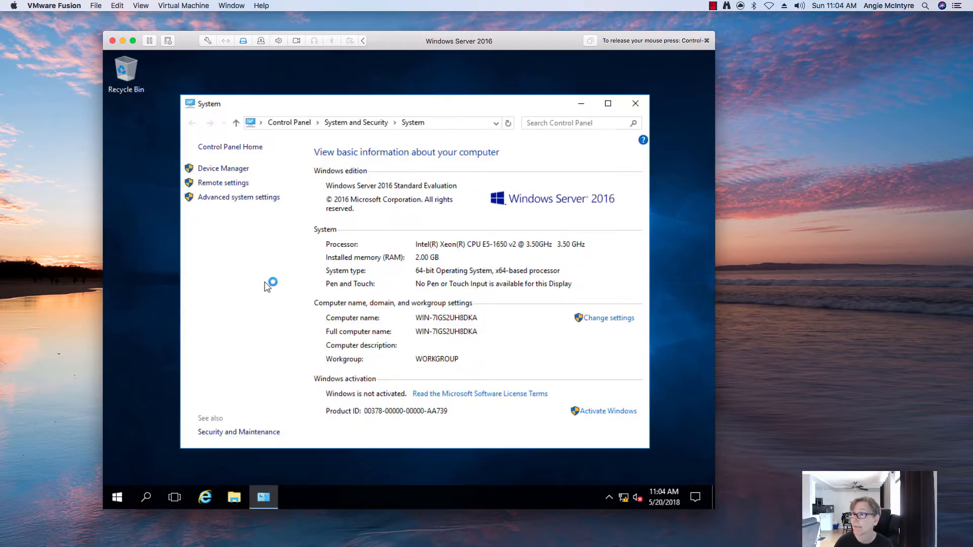
click(600, 317)
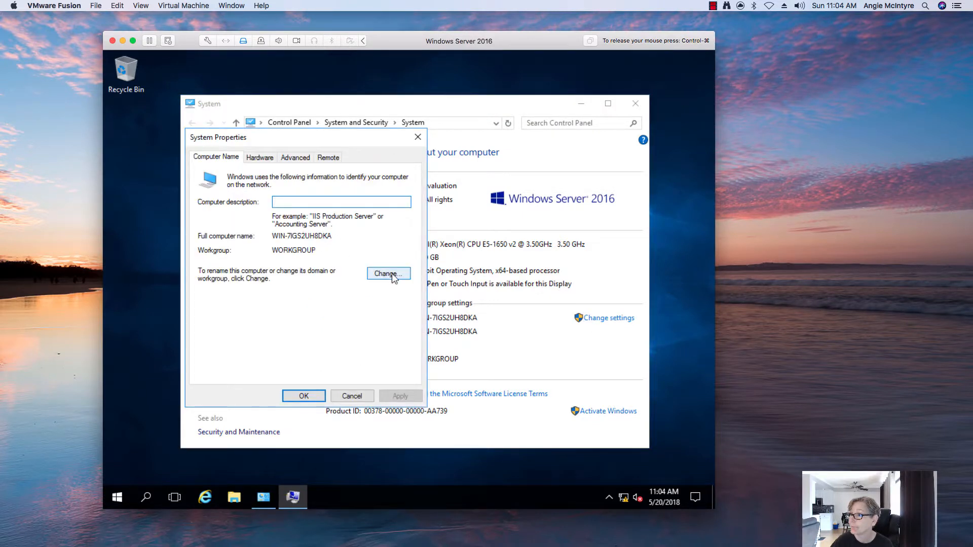
click(383, 273)
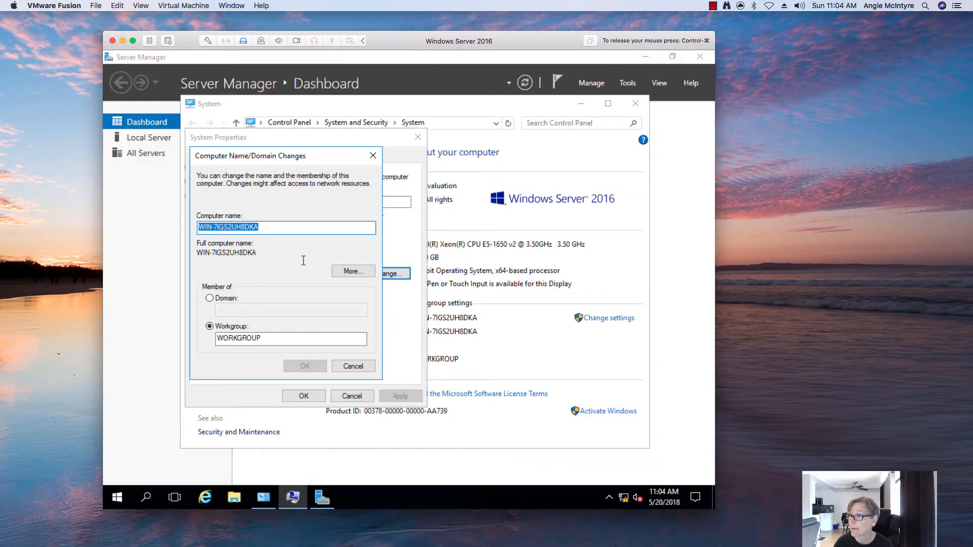
text(WIN2016)
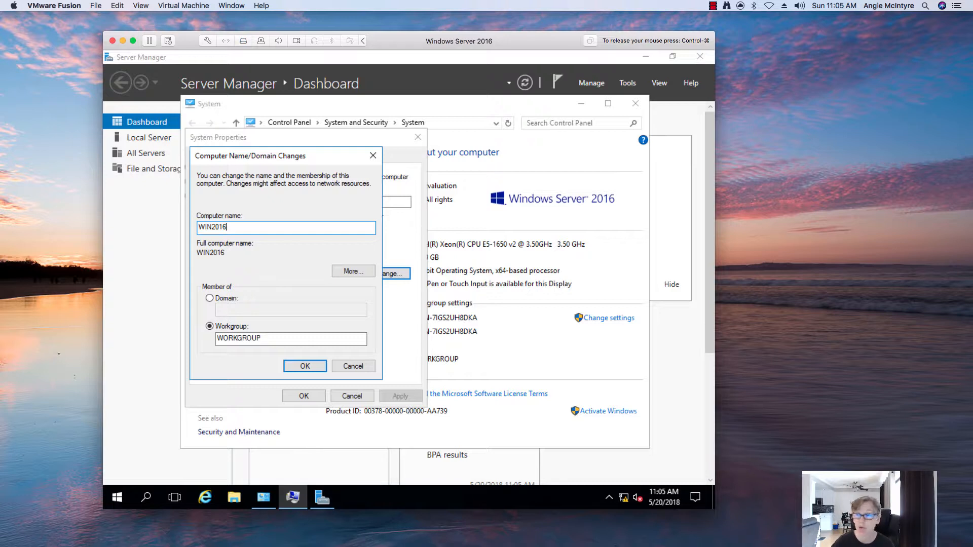
click(305, 365)
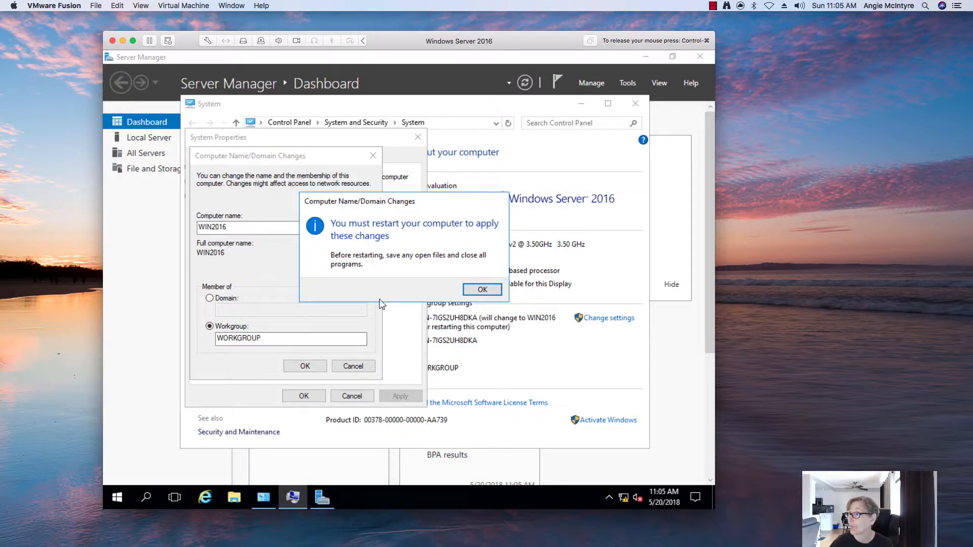
click(481, 293)
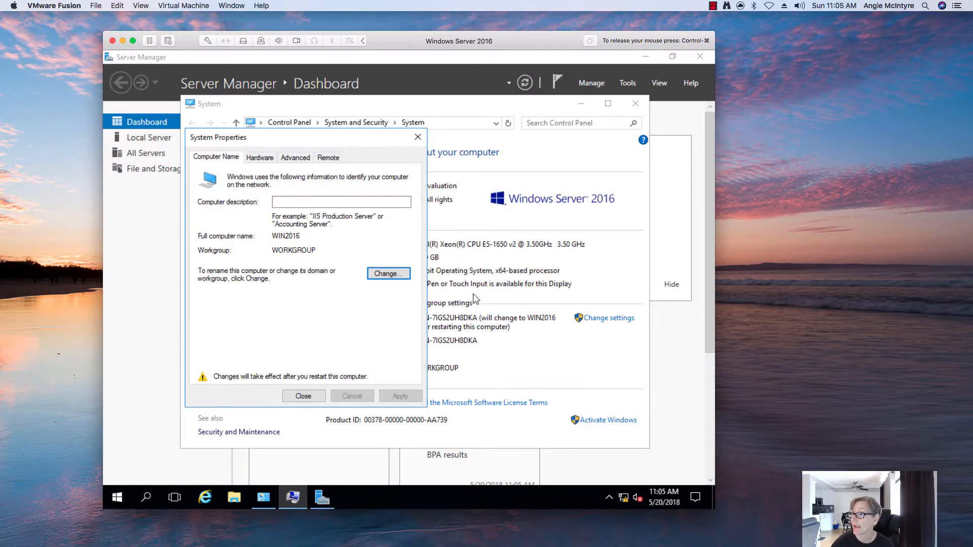
click(304, 395)
click(403, 286)
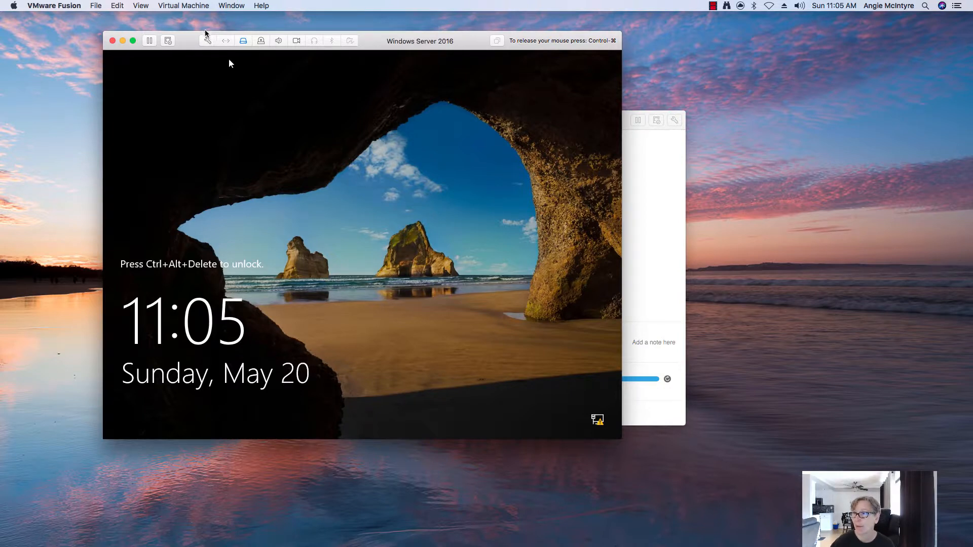
Send Ctrl-Alt-Del from the Virtual Machine menu and submit the Administrator password.
key(ctrl+super)
click(189, 6)
click(195, 164)
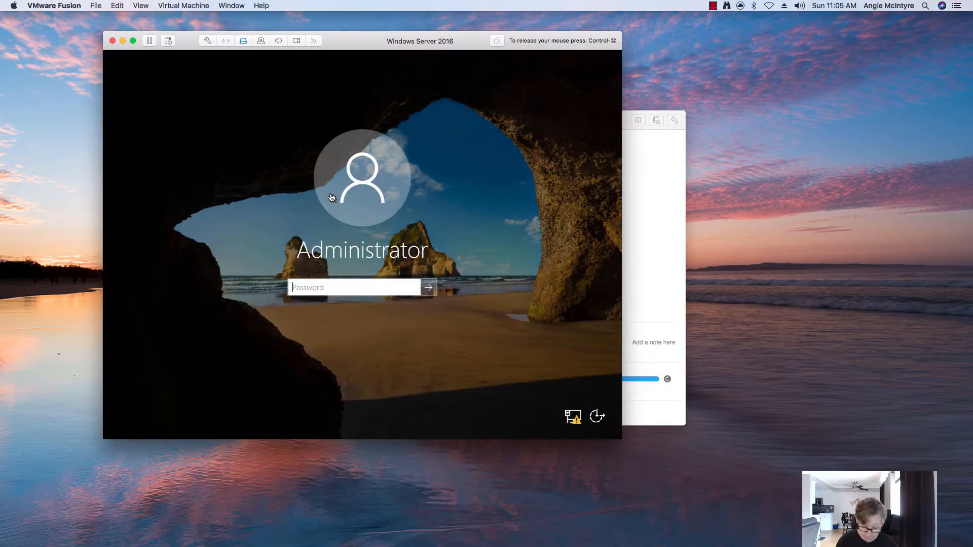
text(•••)
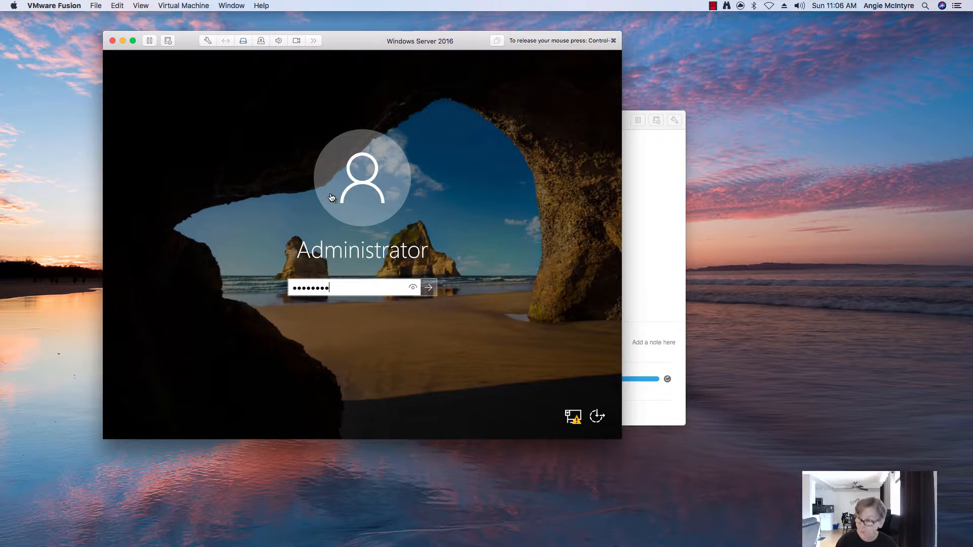
key(Return)
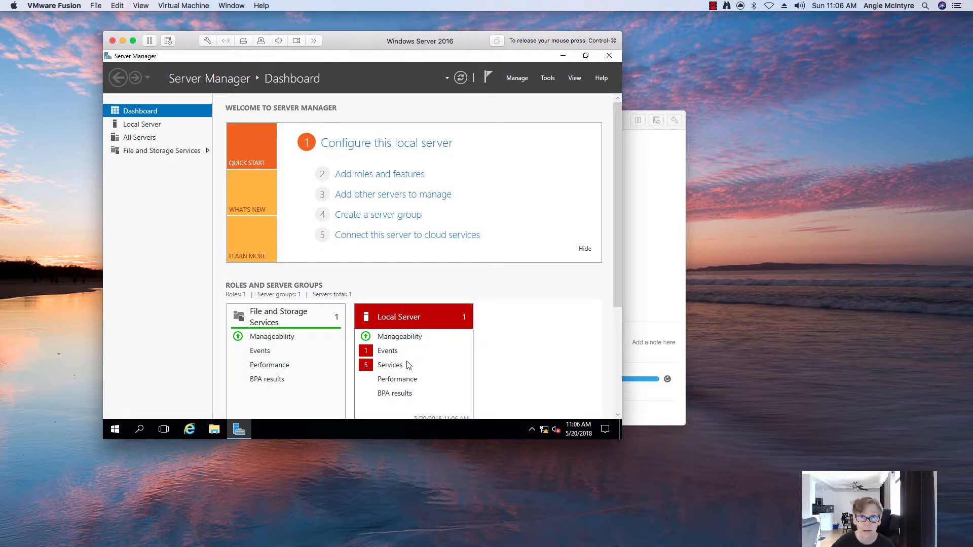
Close Server Manager and switch the VM's network adapter to the custom vmnet4 network.
click(610, 55)
right_click(111, 426)
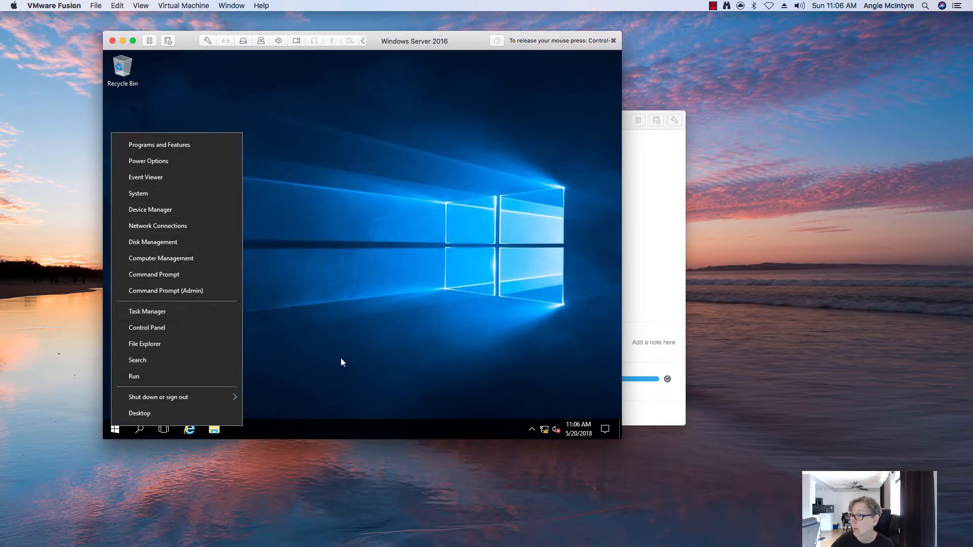
click(396, 298)
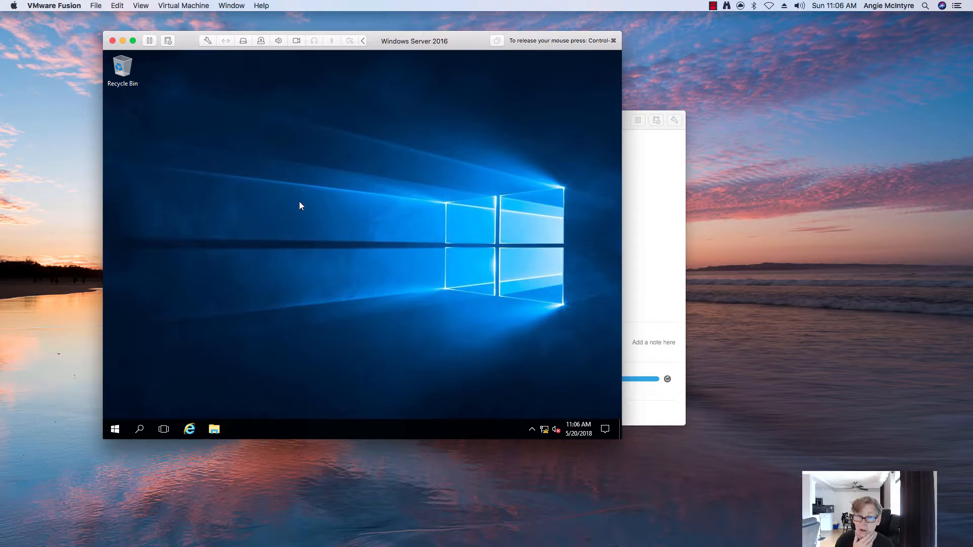
click(207, 40)
click(350, 273)
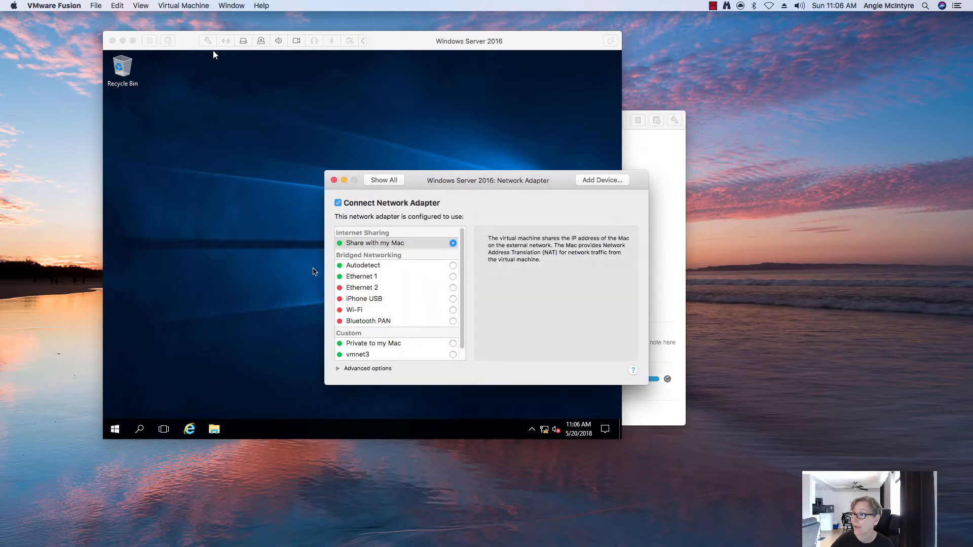
scroll(460, 304, down, 1)
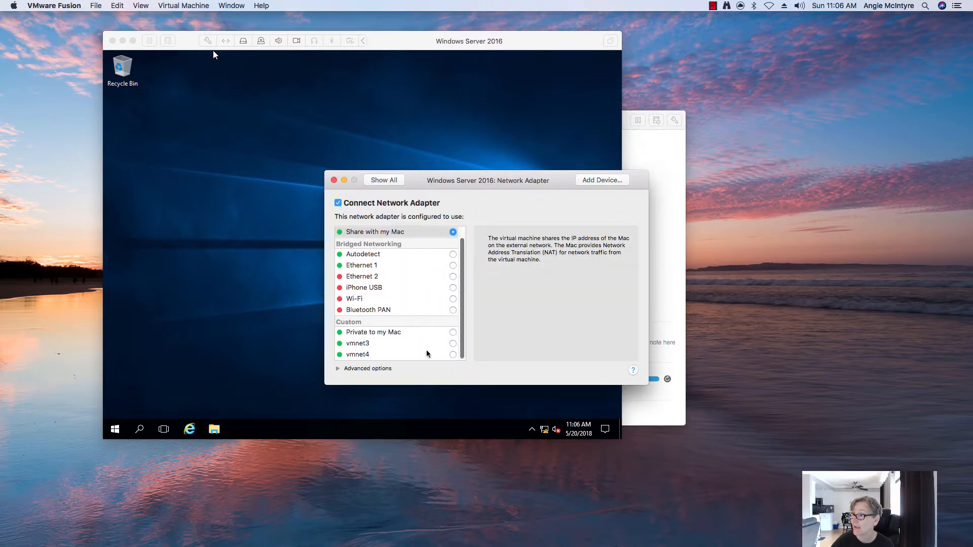
click(453, 354)
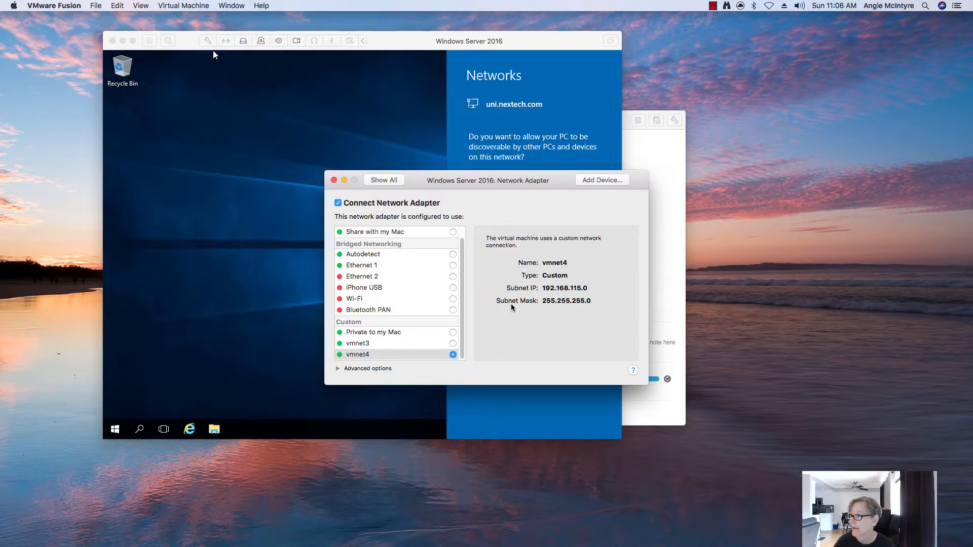
Allow network discovery, then run ipconfig in a cmd prompt to show 192.168.115.129.
click(334, 180)
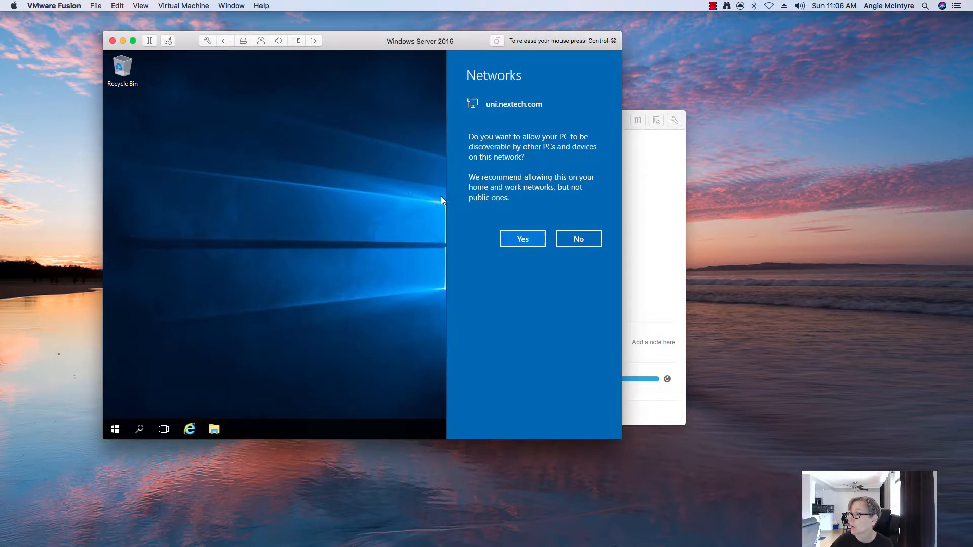
click(523, 246)
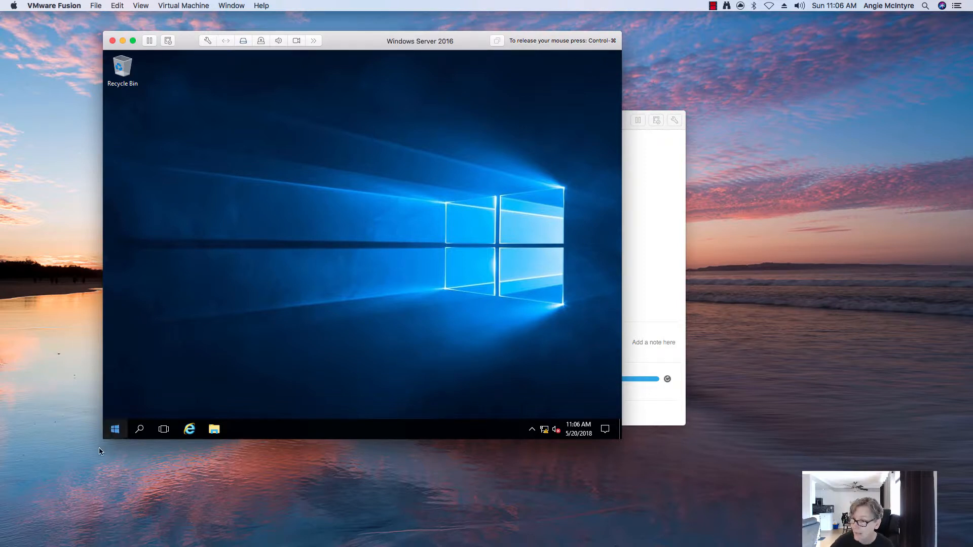
right_click(114, 431)
click(145, 382)
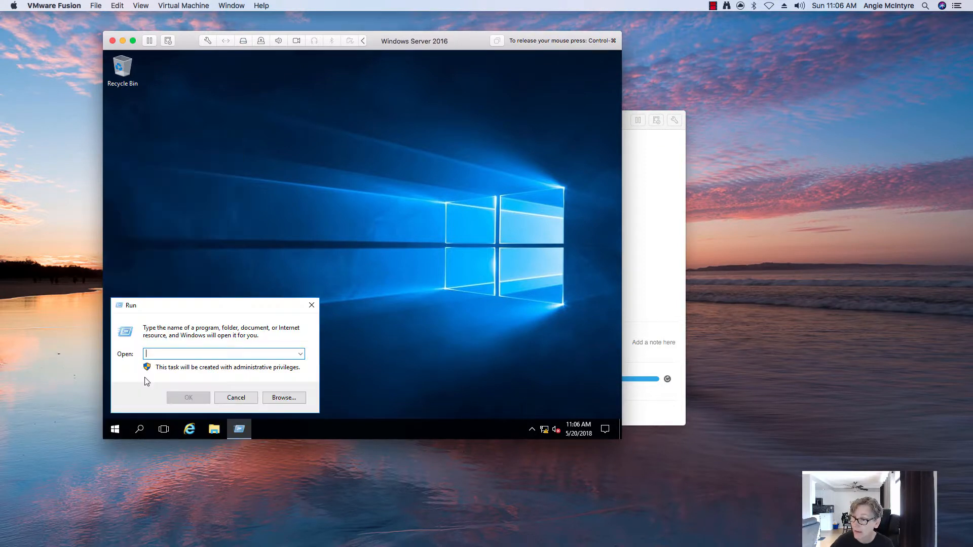
text(cmd)
key(Return)
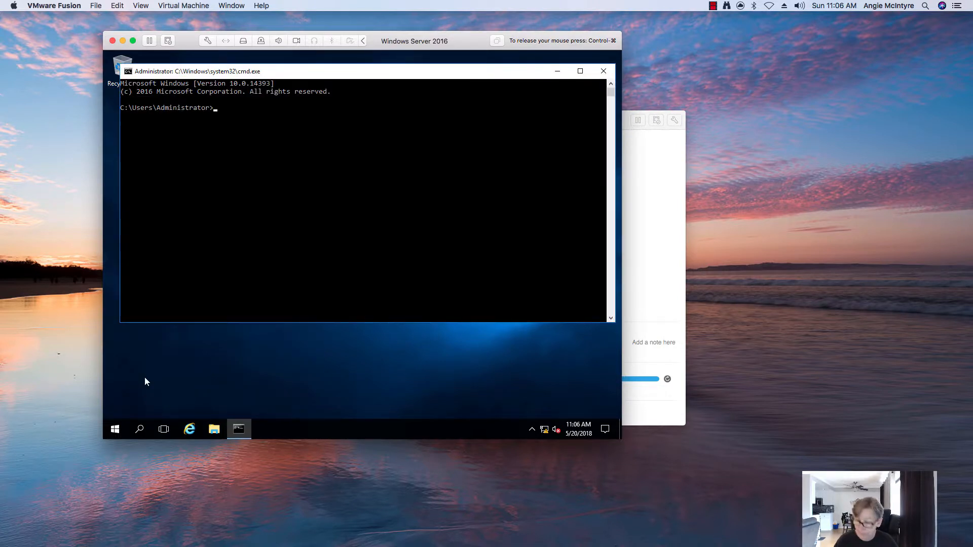
text(ipconfig)
key(Return)
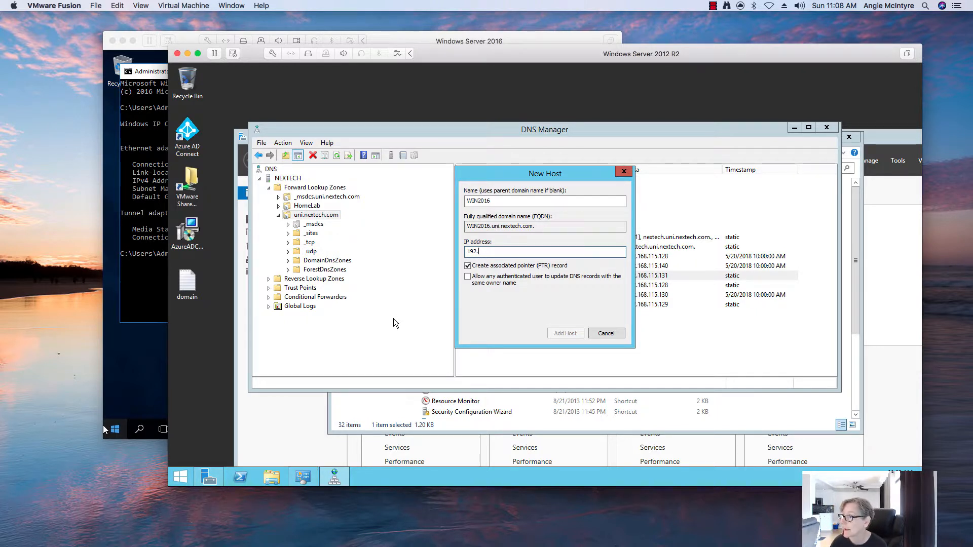
Add the WIN2016 host record with IP 192.168.115.132 and its PTR record.
text(68.115)
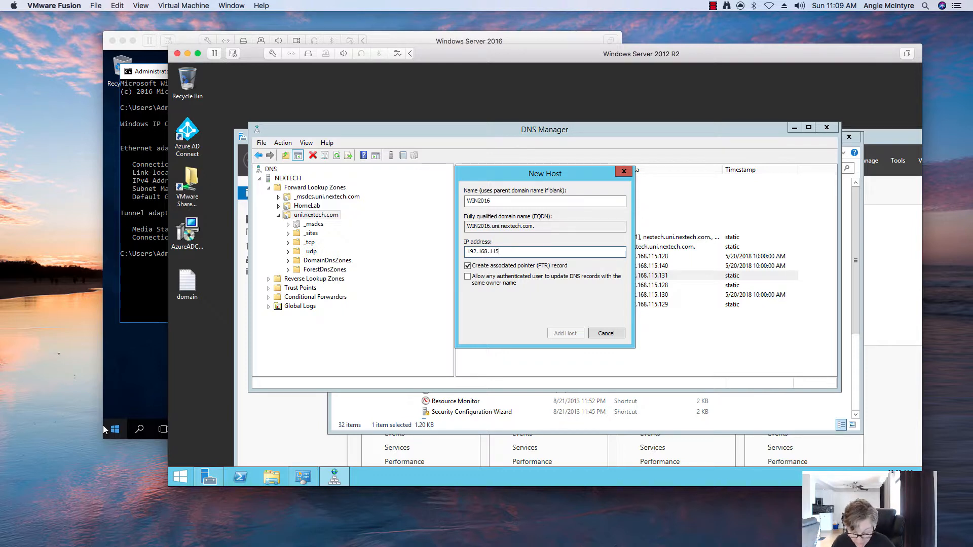
text(.132)
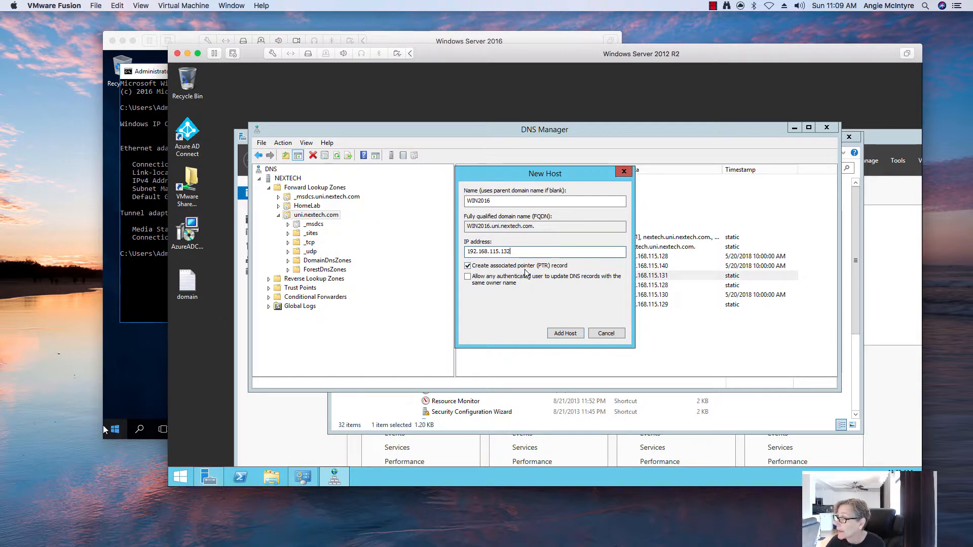
click(562, 333)
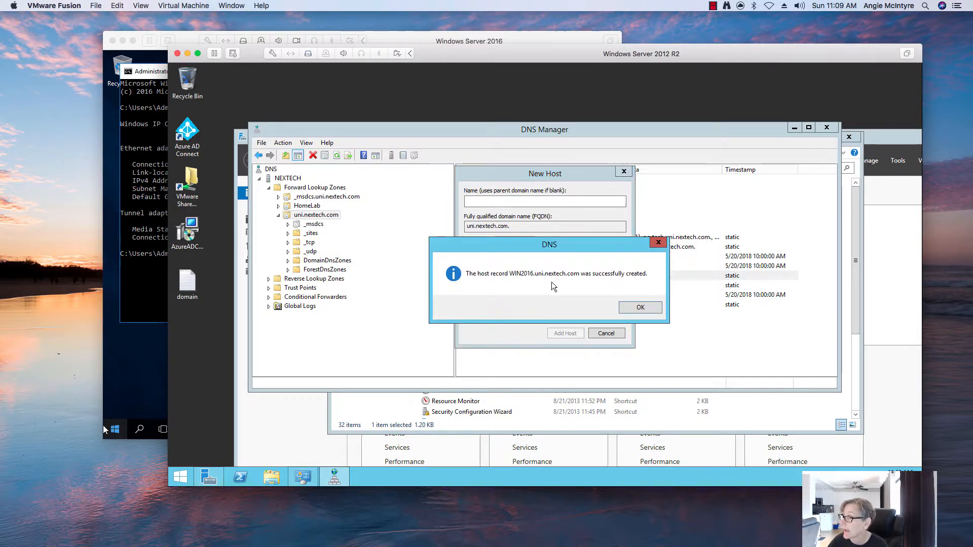
click(631, 309)
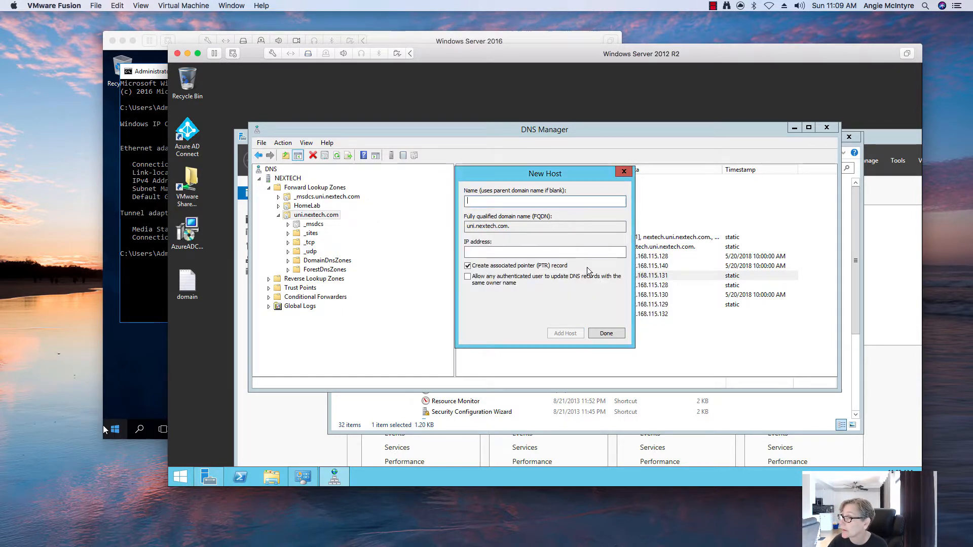
click(605, 333)
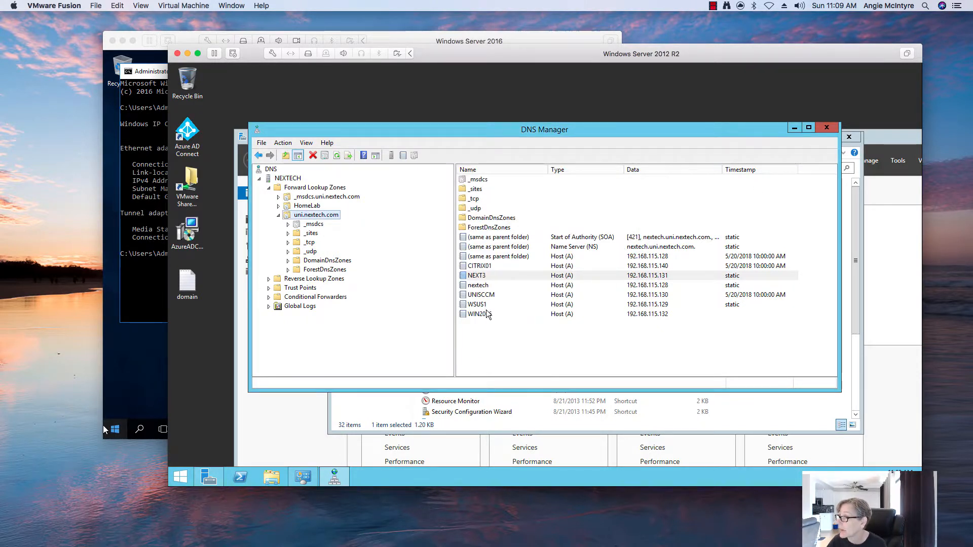
Check the WIN2016 record and its pointer in 115.168.192.in-addr.arpa, then close DNS Manager.
click(555, 313)
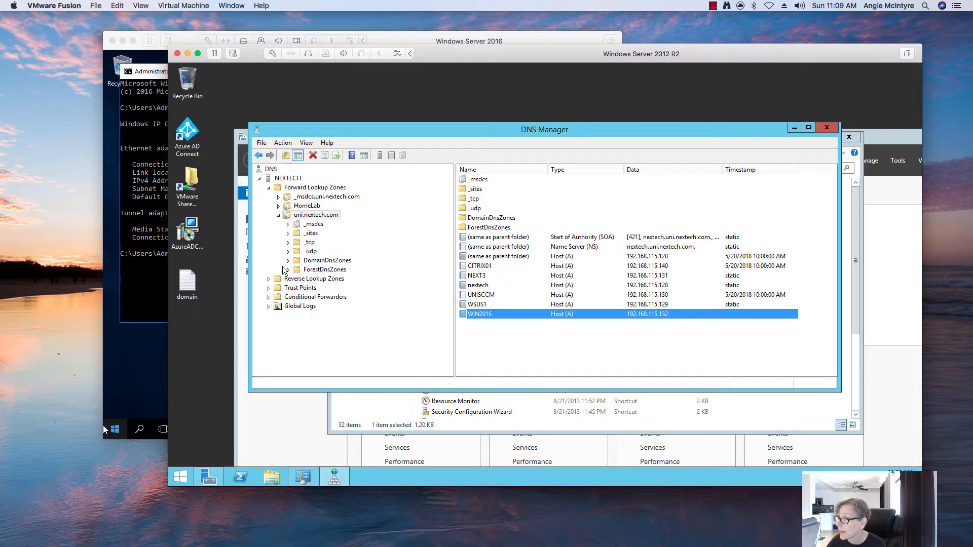
click(268, 279)
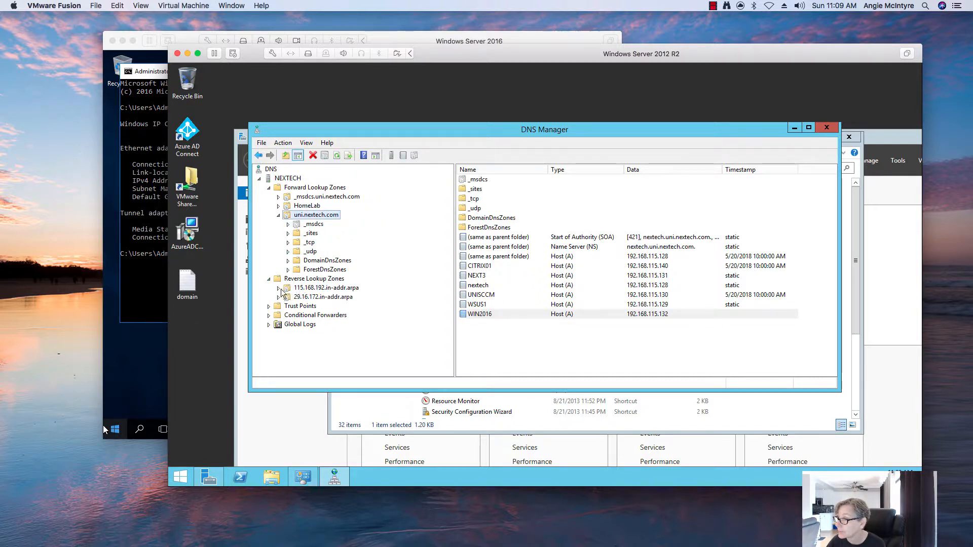
click(285, 288)
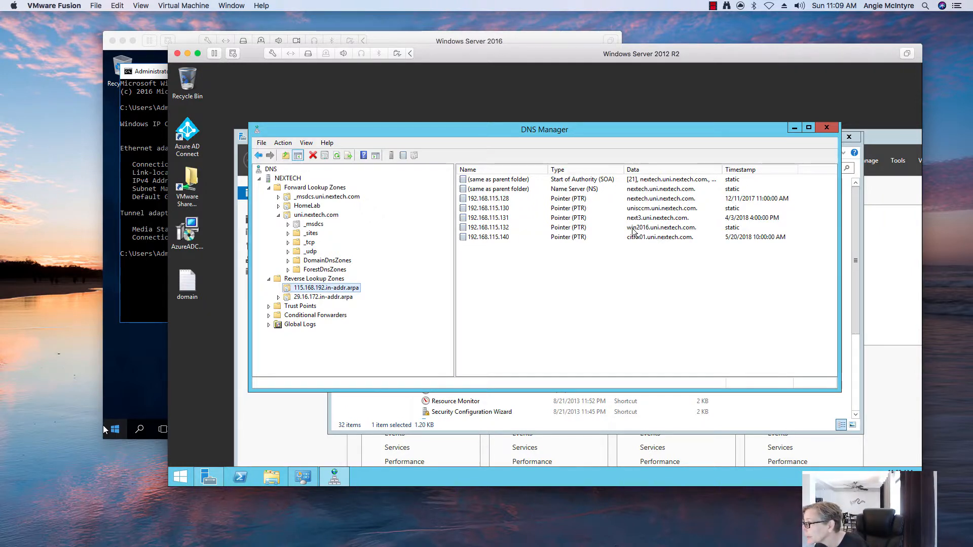
click(582, 228)
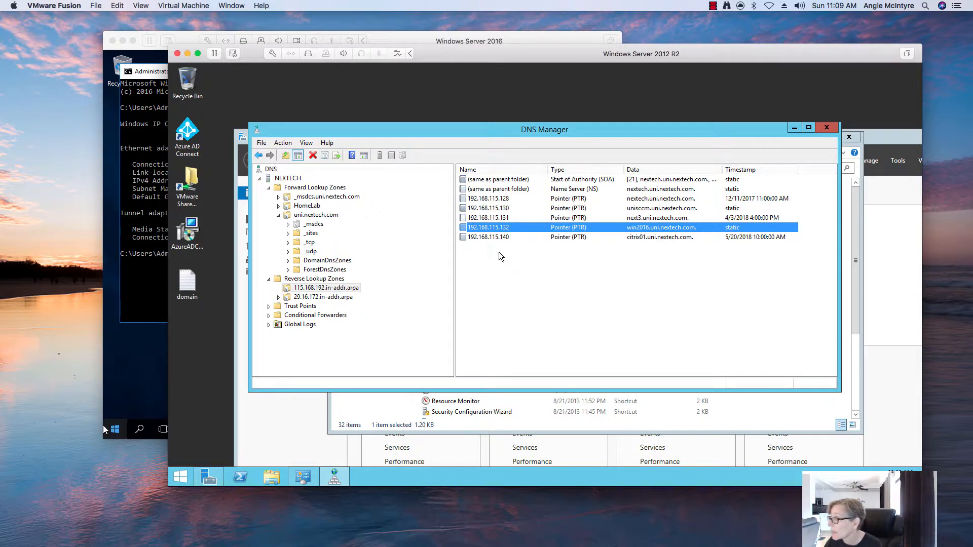
click(827, 127)
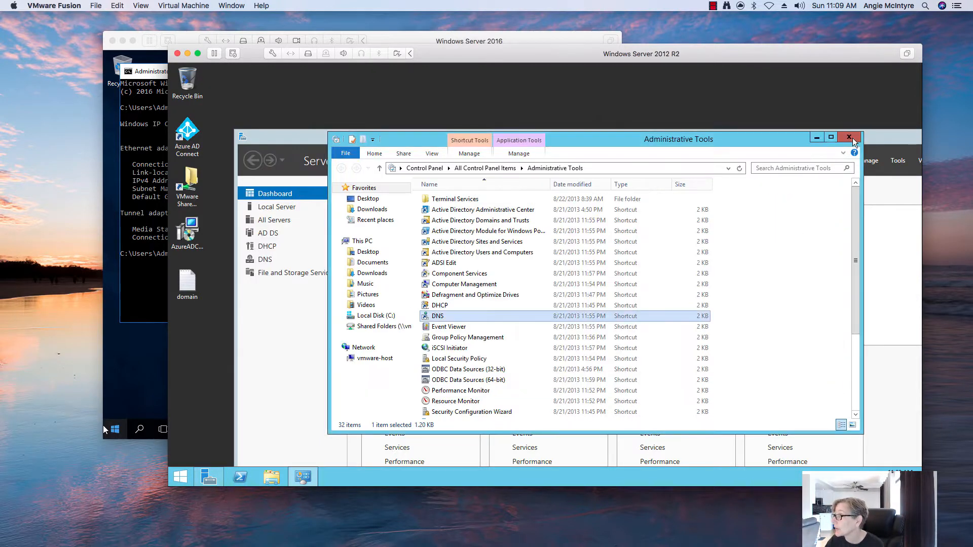
Close Administrative Tools and open Ethernet0's IPv4 properties from Network and Sharing Center.
click(848, 137)
drag(665, 138, 618, 113)
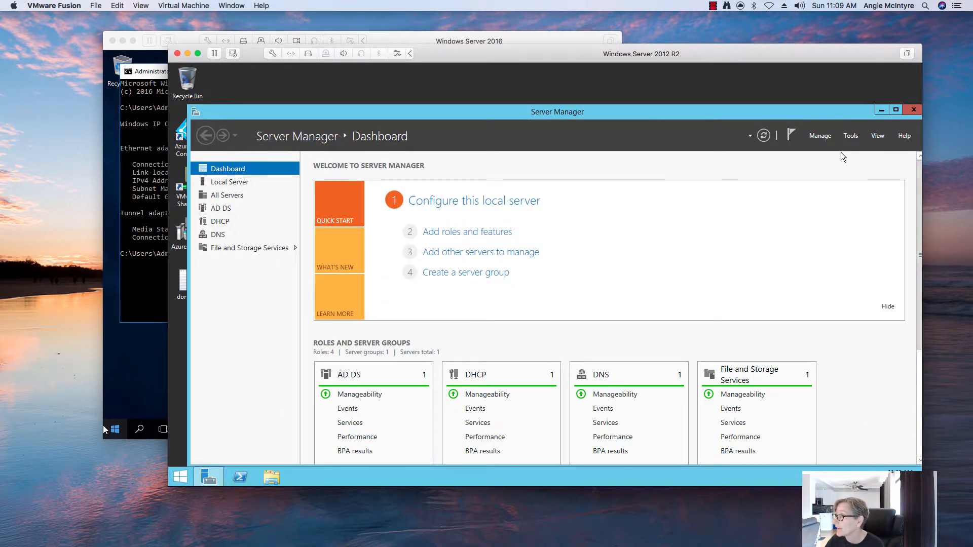
right_click(876, 477)
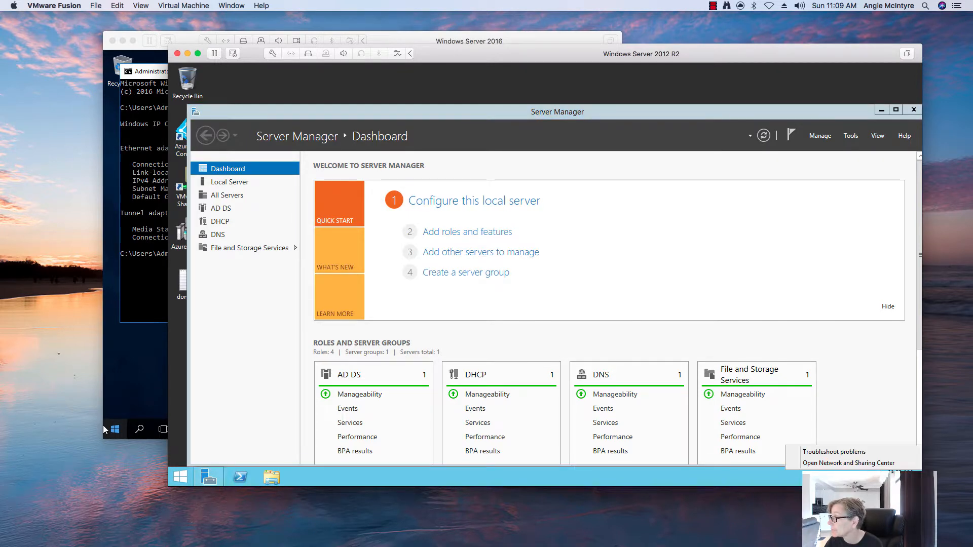
click(849, 462)
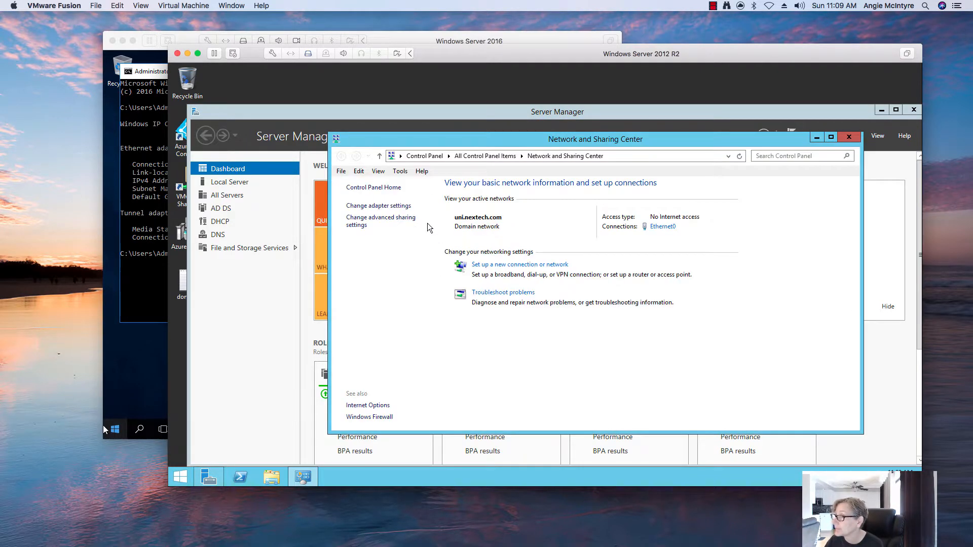
click(400, 206)
click(436, 222)
right_click(437, 221)
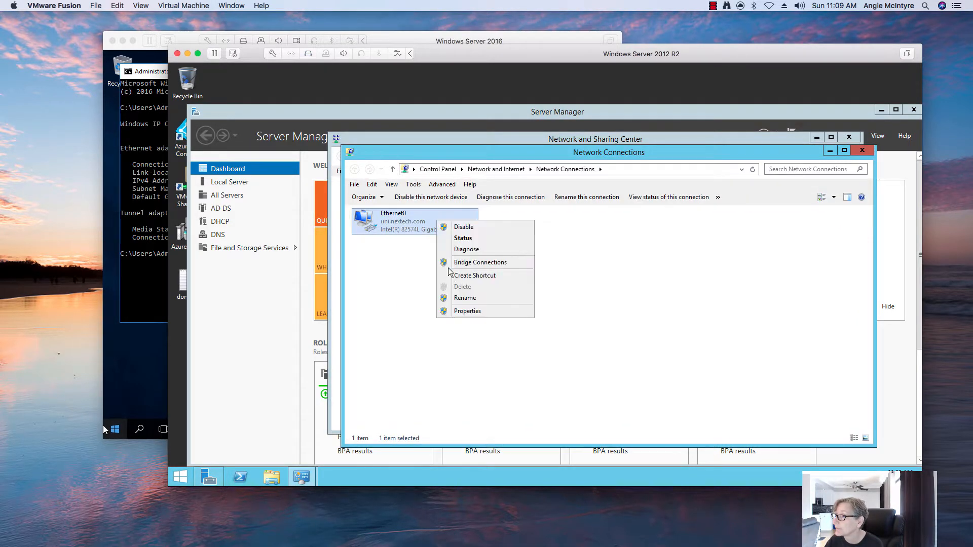
click(463, 311)
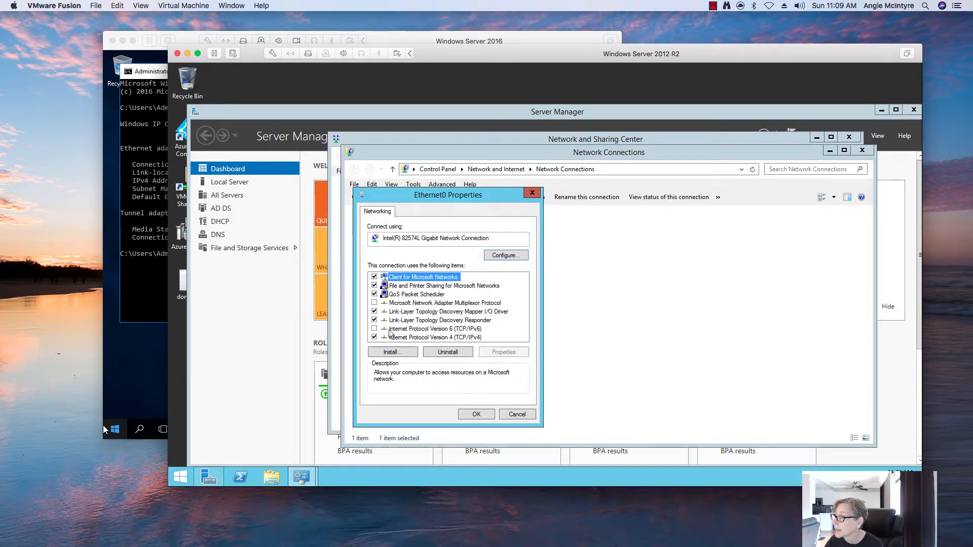
click(438, 337)
click(493, 352)
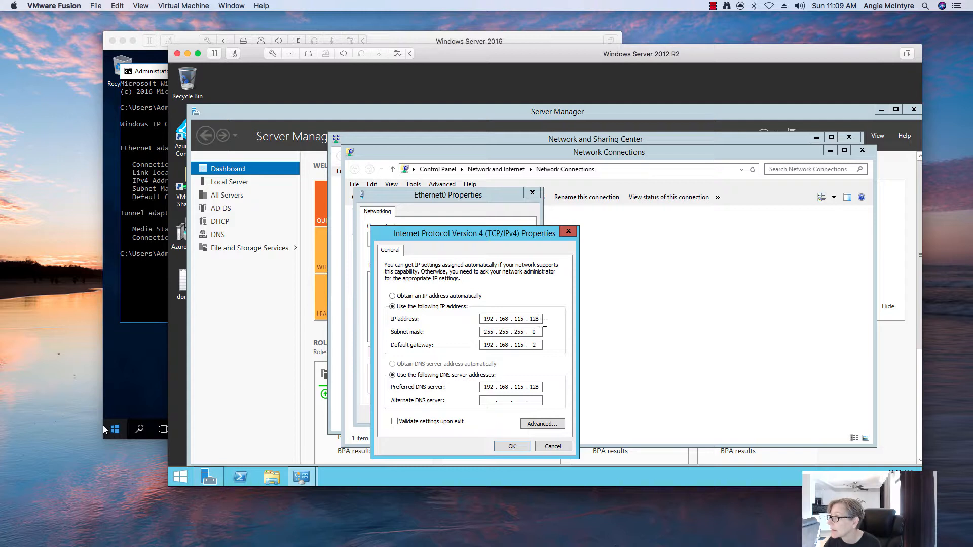
Review the advanced TCP/IP DNS settings, then accept and close all the network windows.
key(BackSpace)
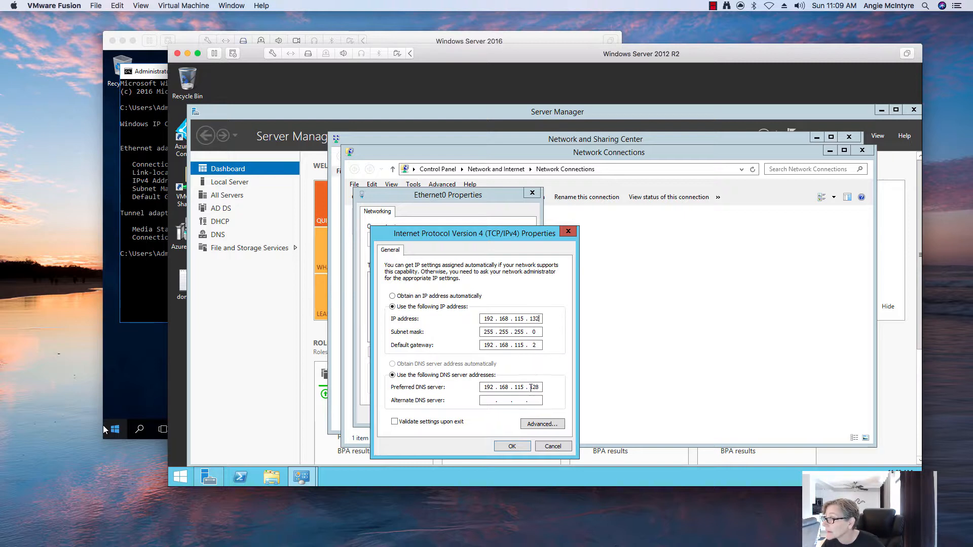
click(534, 425)
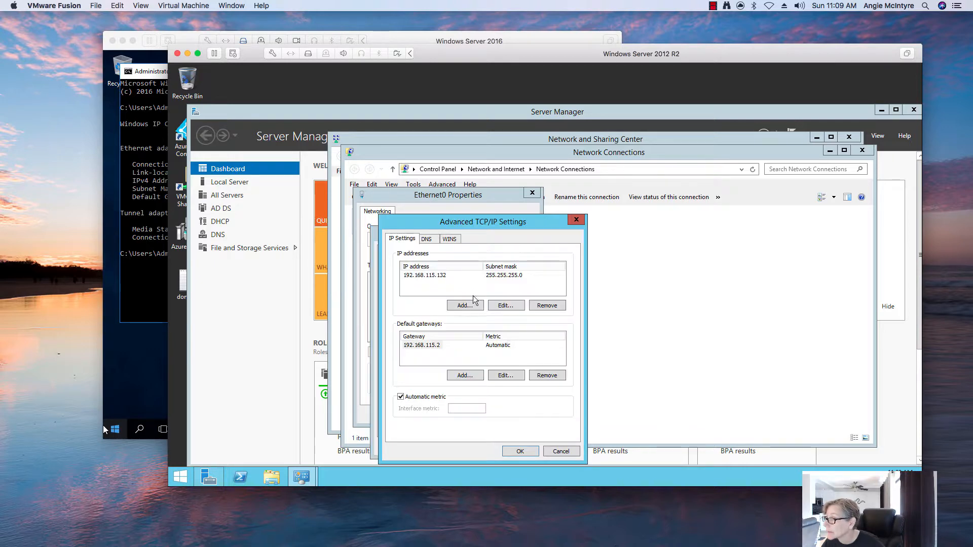
click(426, 240)
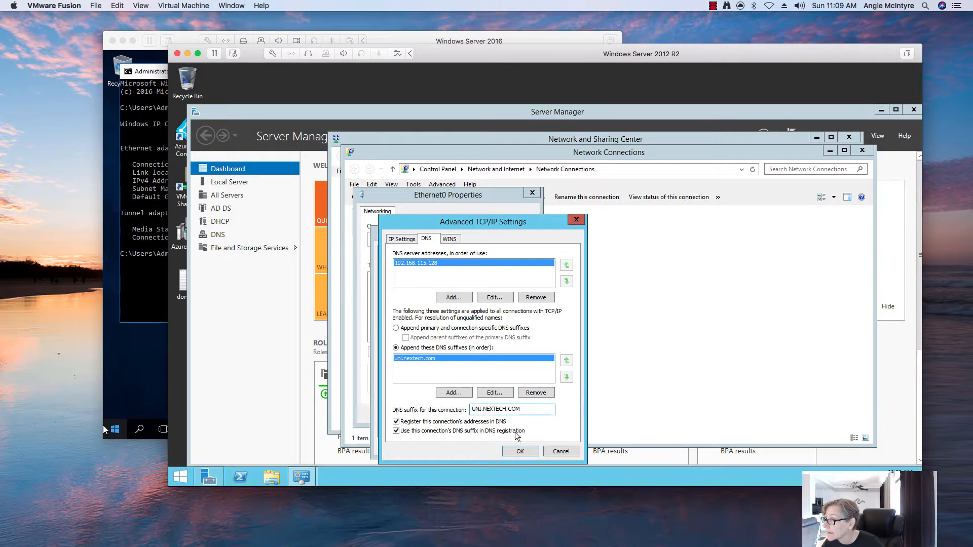
click(519, 451)
click(512, 445)
click(490, 412)
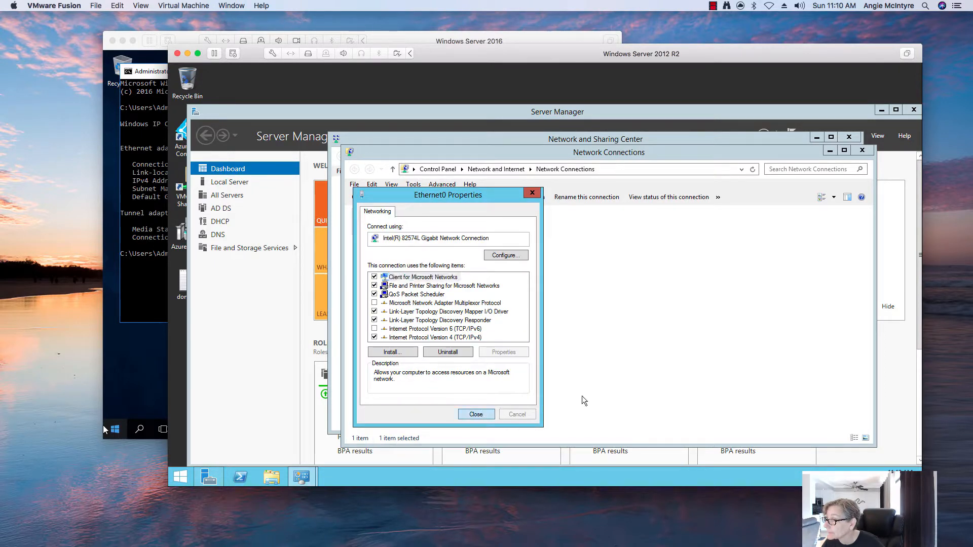
click(863, 151)
click(848, 137)
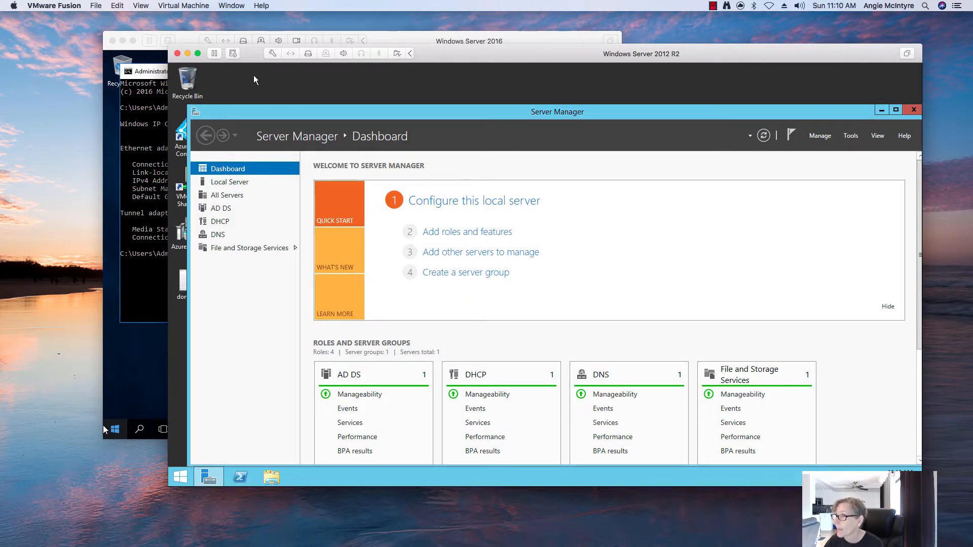
Verify in the VM's Network Adapter settings that it is connected to vmnet4.
click(273, 53)
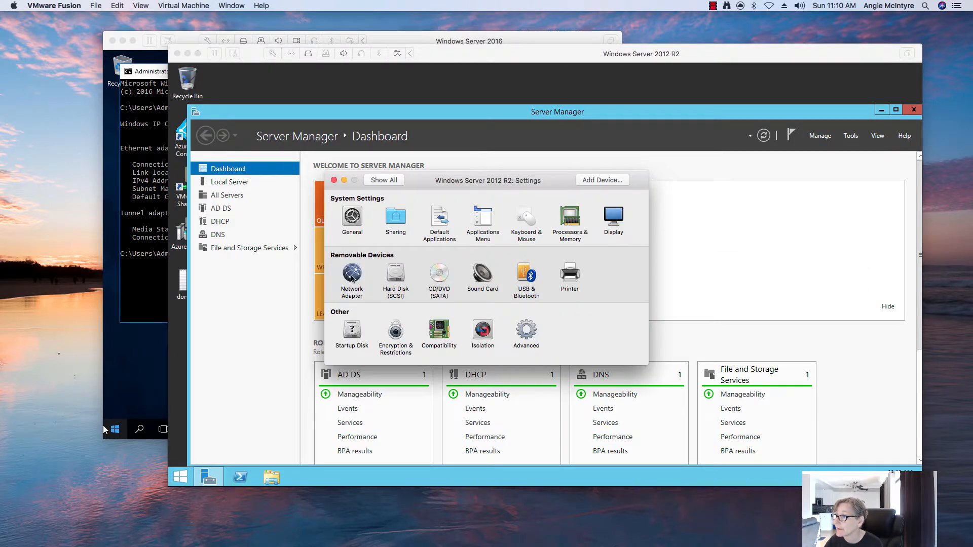
click(351, 276)
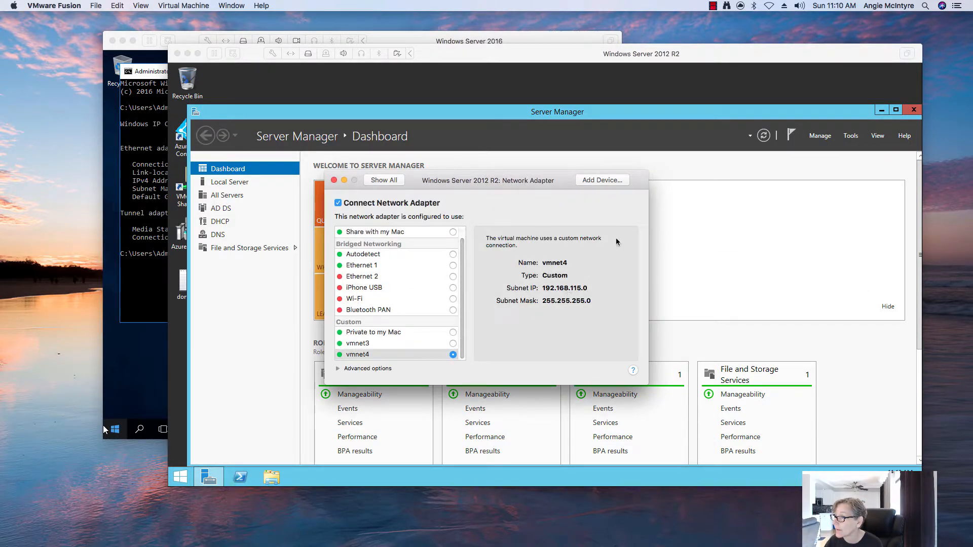
click(334, 180)
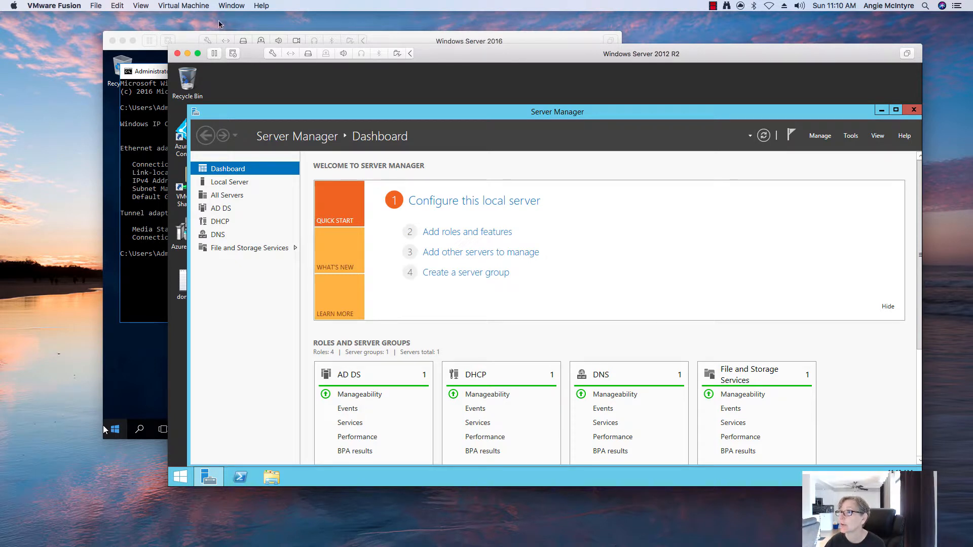
click(195, 9)
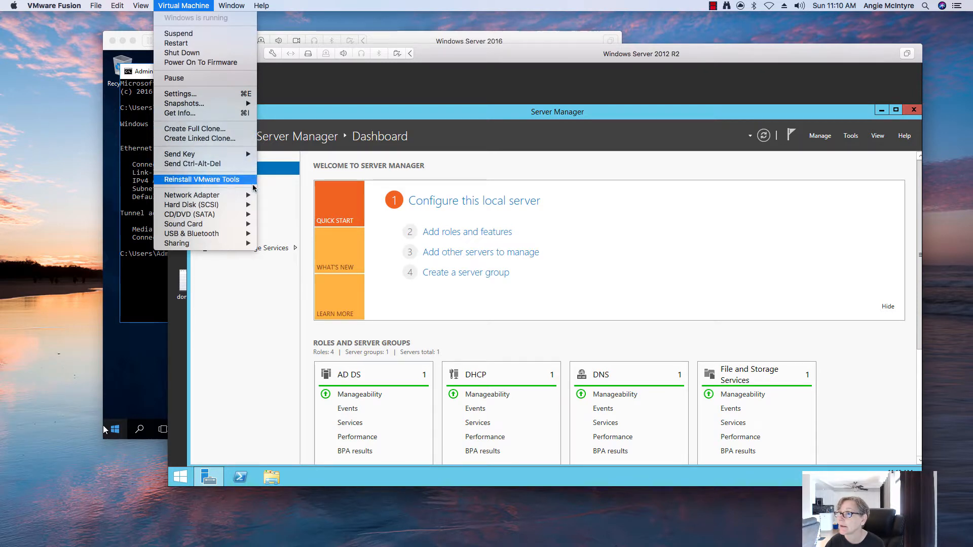
click(641, 229)
Close Server Manager and move the 2012 R2 VM window up and left.
drag(539, 115, 481, 98)
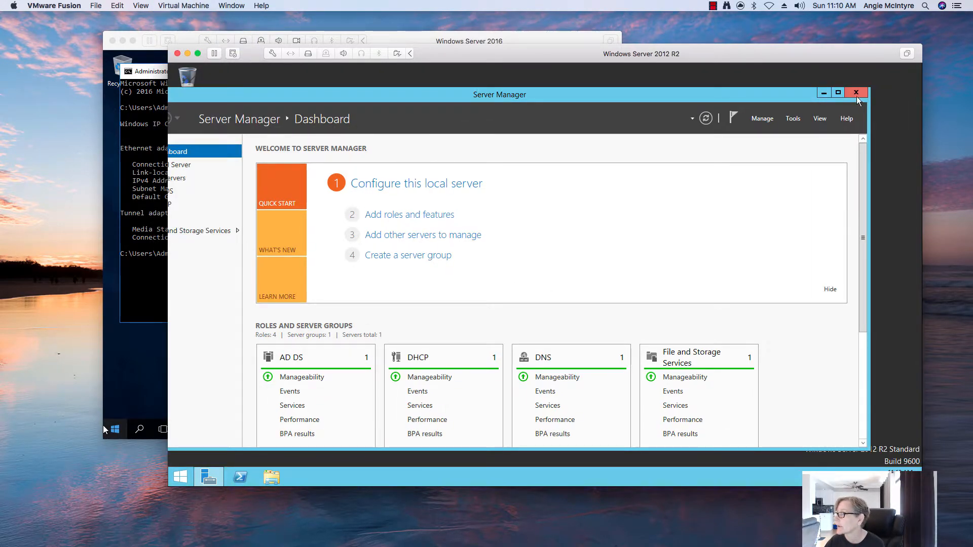
click(856, 92)
drag(495, 59, 399, 43)
click(196, 7)
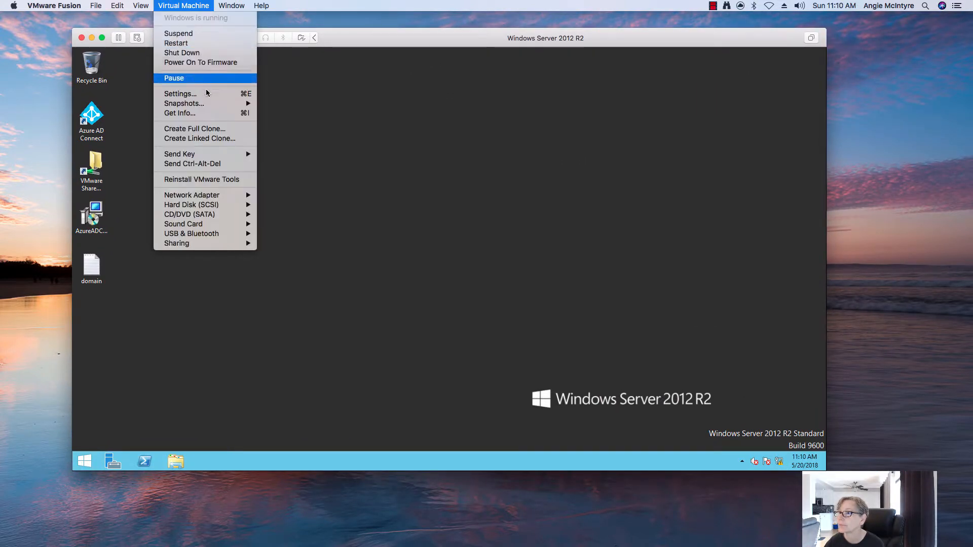
Confirm in Programs and Features that VMware Tools 10.2.0.7259539 is installed, then minimize the 2012 R2 VM.
click(85, 462)
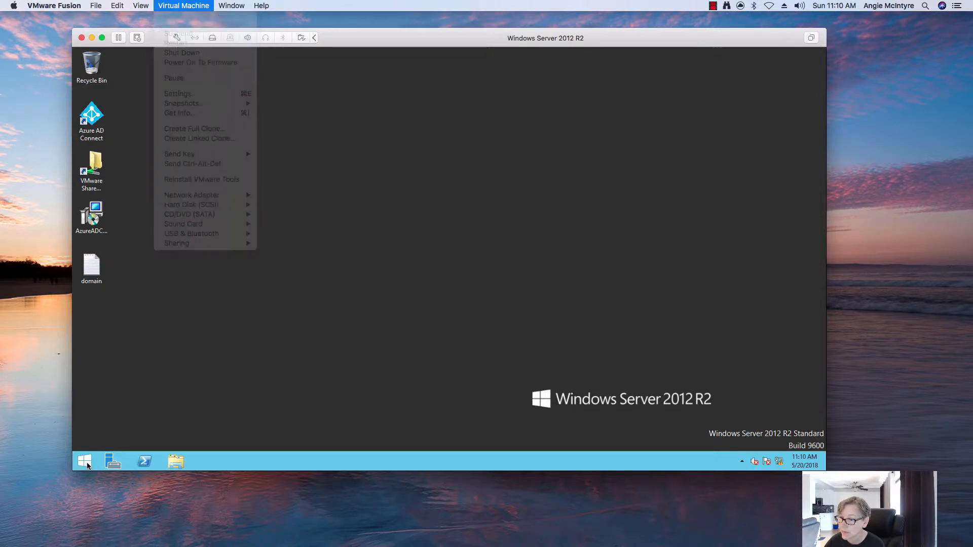
right_click(85, 463)
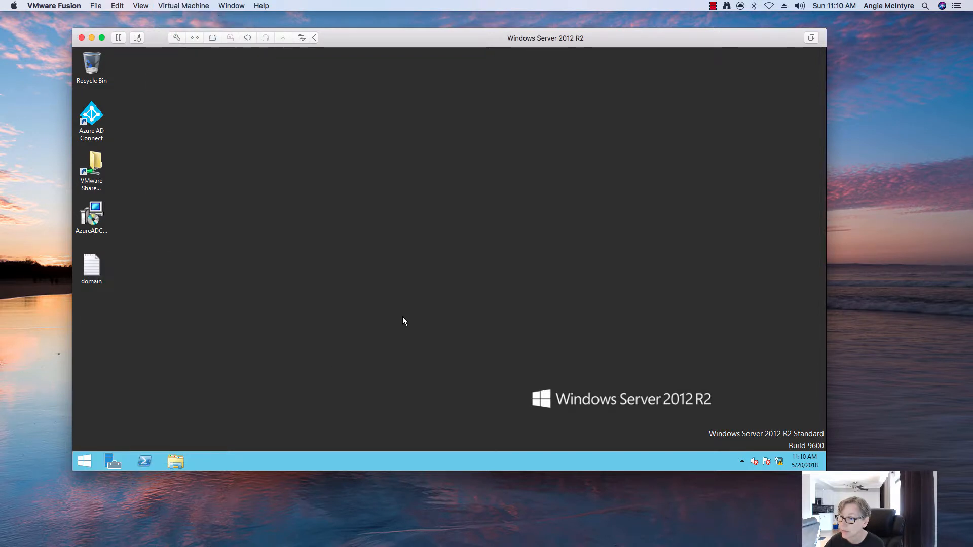
click(124, 398)
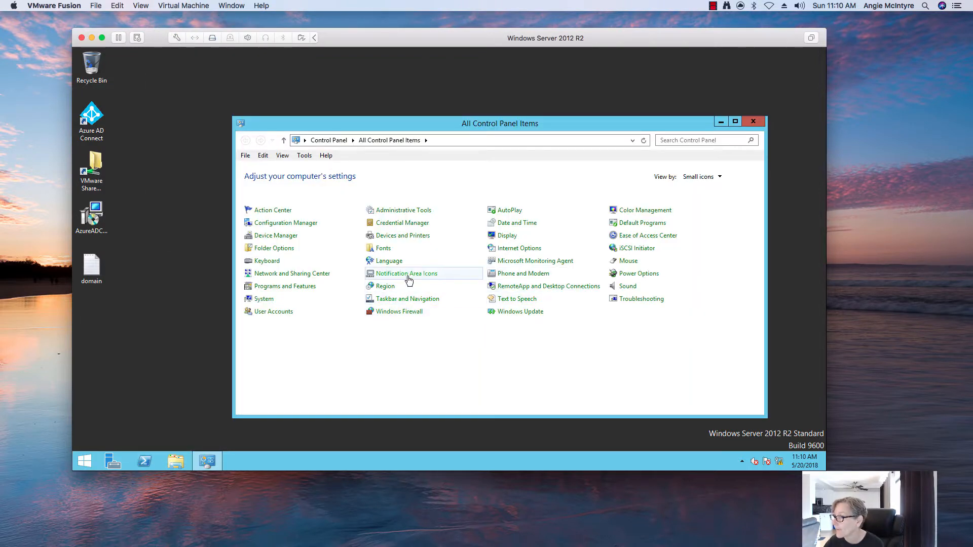
click(289, 287)
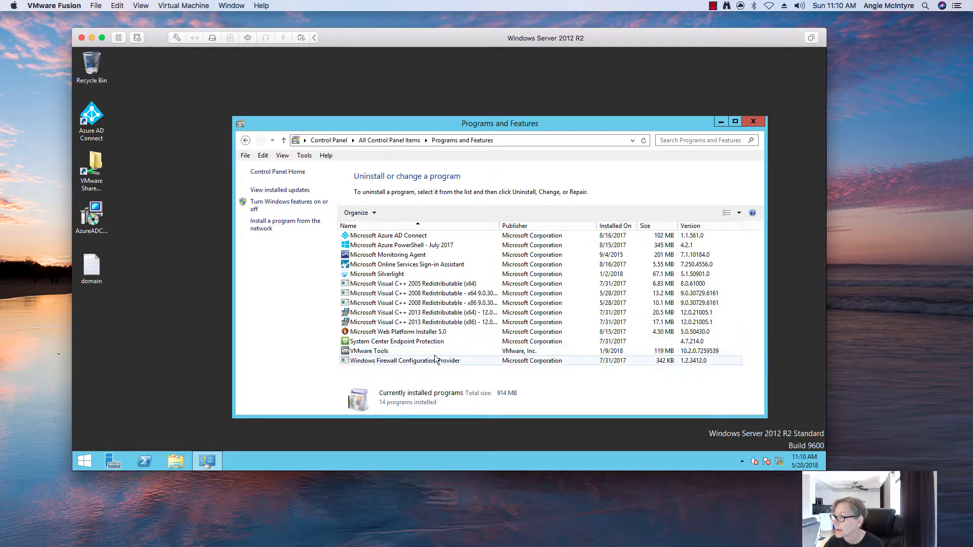
click(446, 352)
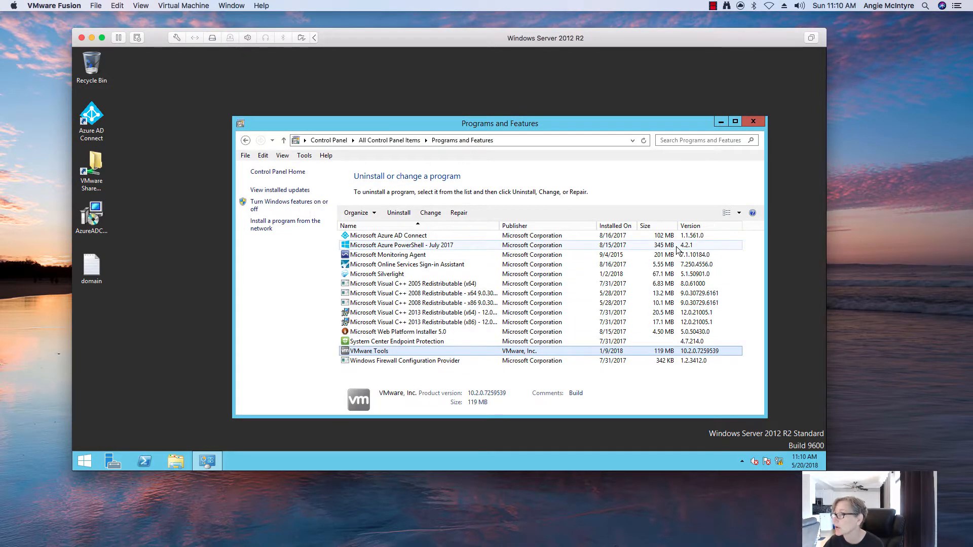
click(93, 38)
Switch to the Windows Server 2016 VM and open Network and Sharing Center from the network tray icon.
click(337, 132)
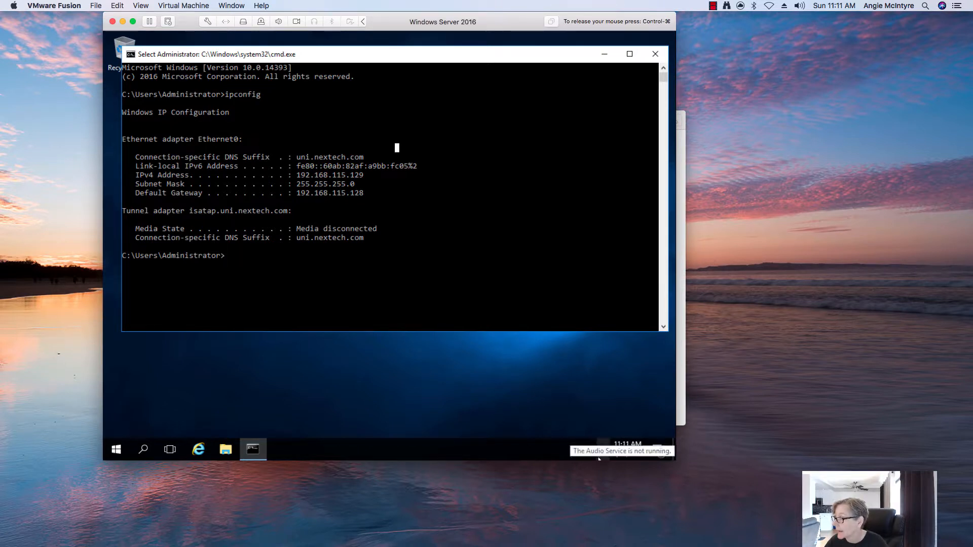
right_click(590, 450)
click(583, 440)
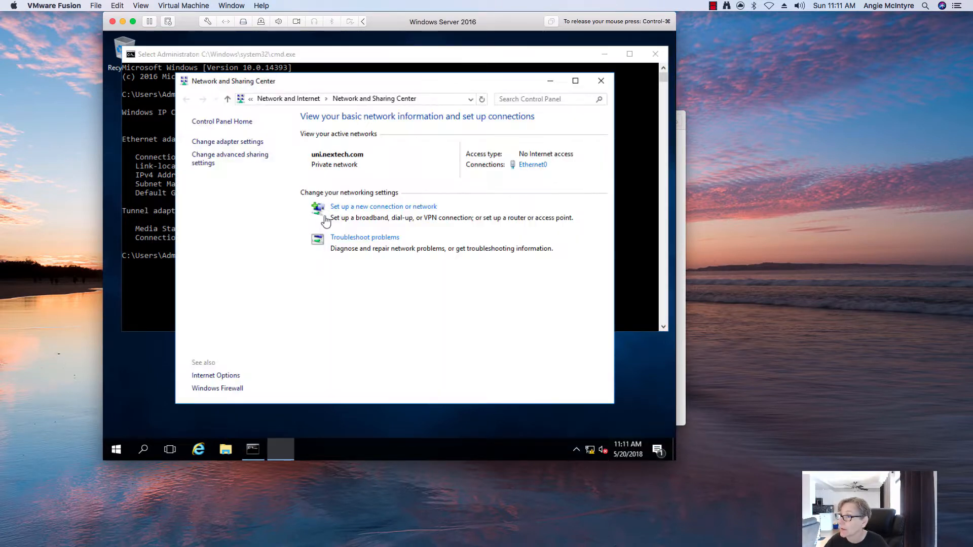
Uncheck IPv6 in the Ethernet0 adapter properties and open Internet Protocol Version 4 (TCP/IPv4) properties.
click(218, 143)
right_click(244, 163)
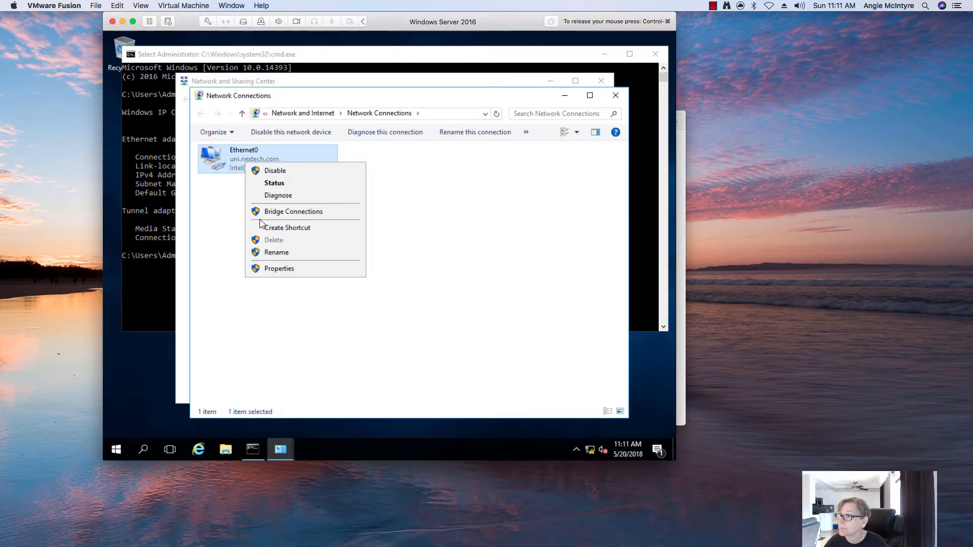
click(270, 270)
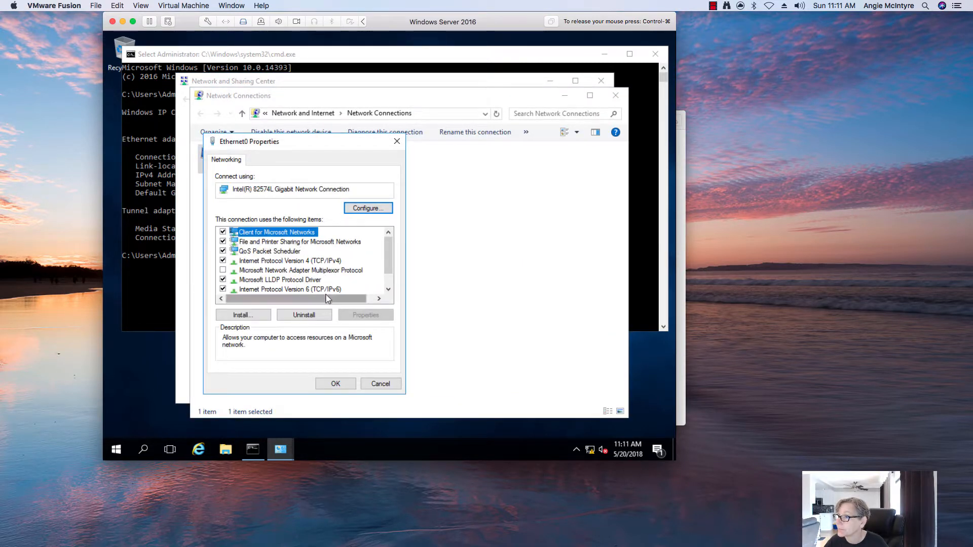
click(325, 261)
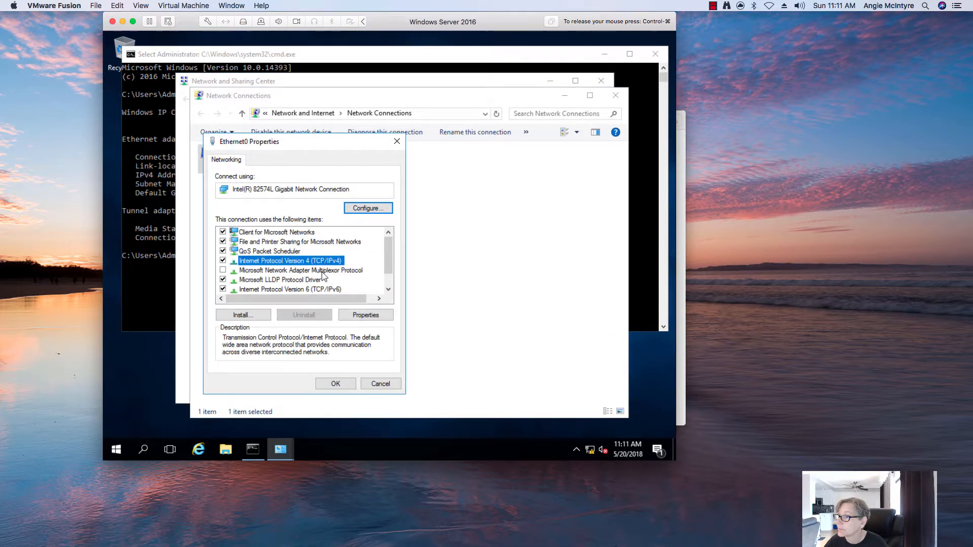
click(223, 290)
click(285, 261)
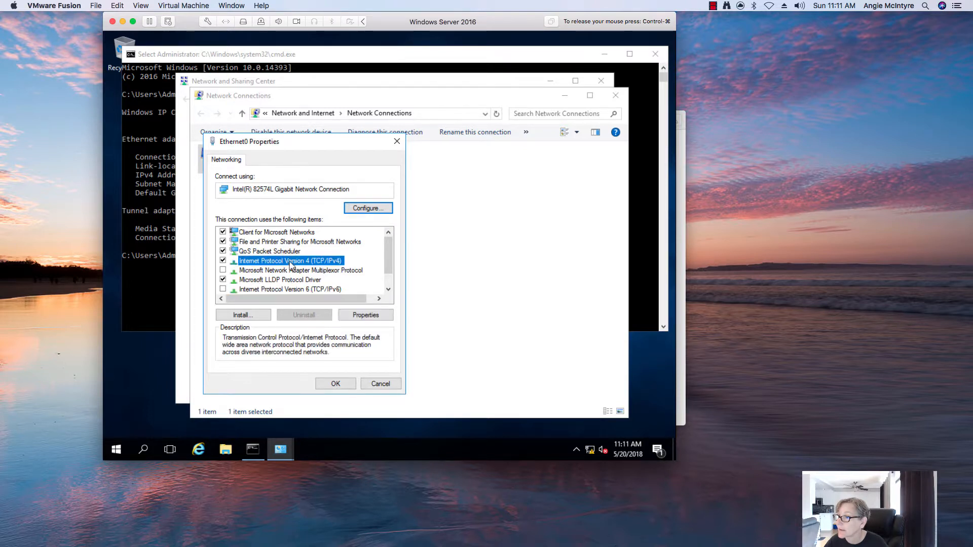
click(363, 316)
Set a manual IPv4 address of 192.168.115.132 with mask 255.255.255.0, and start entering the gateway.
click(287, 265)
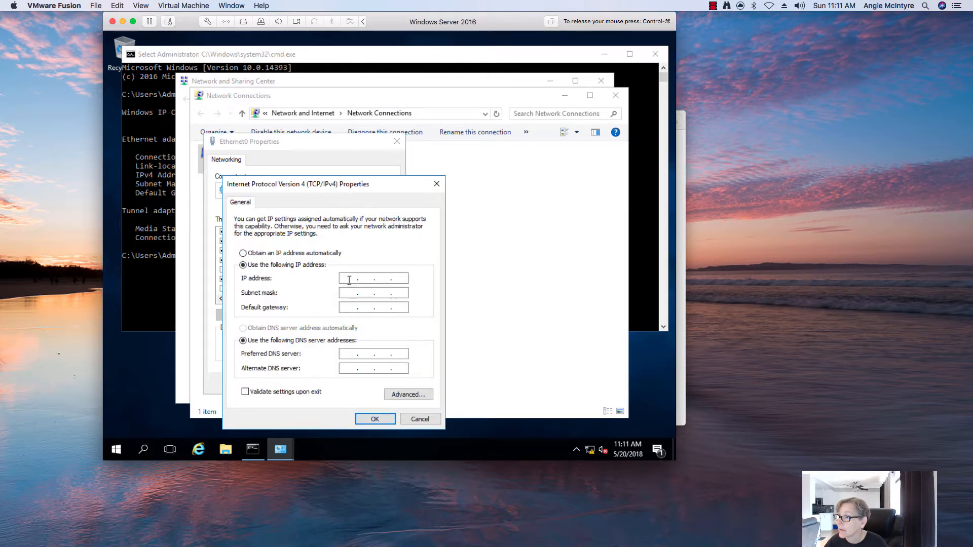
text(192 . )
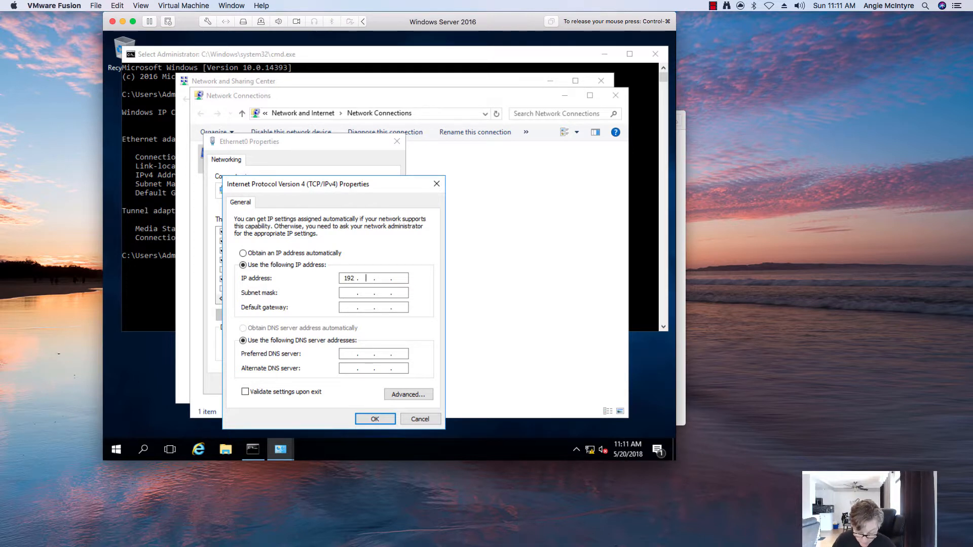
text(168 . )
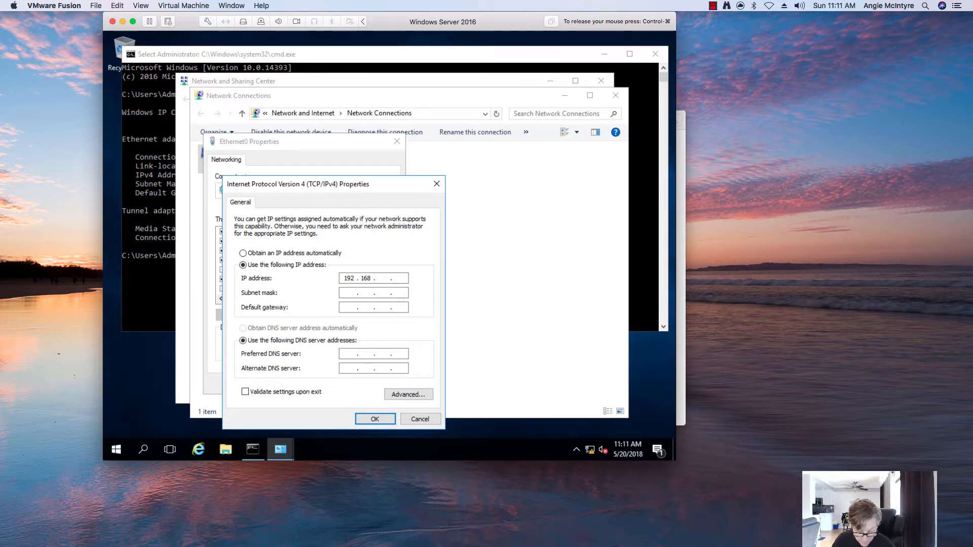
text(115 . 132)
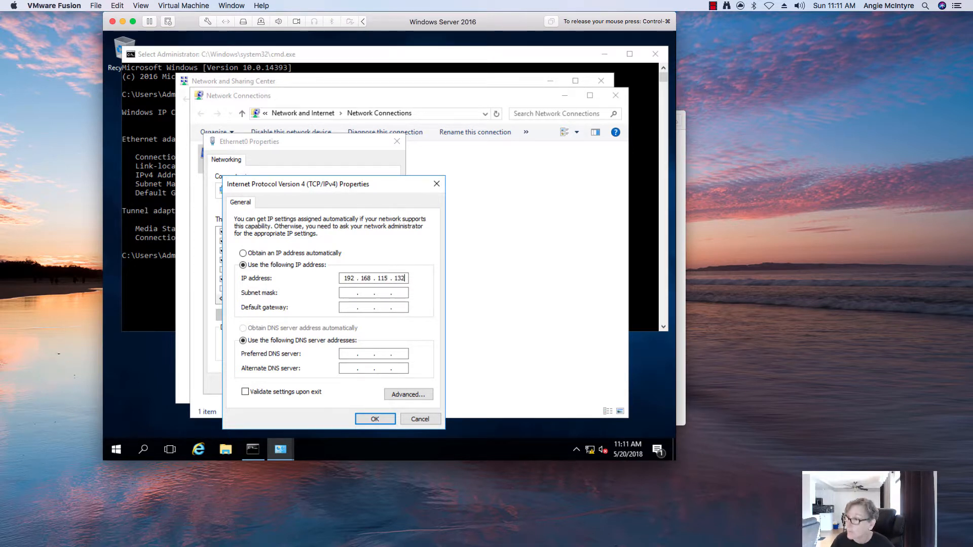
click(352, 295)
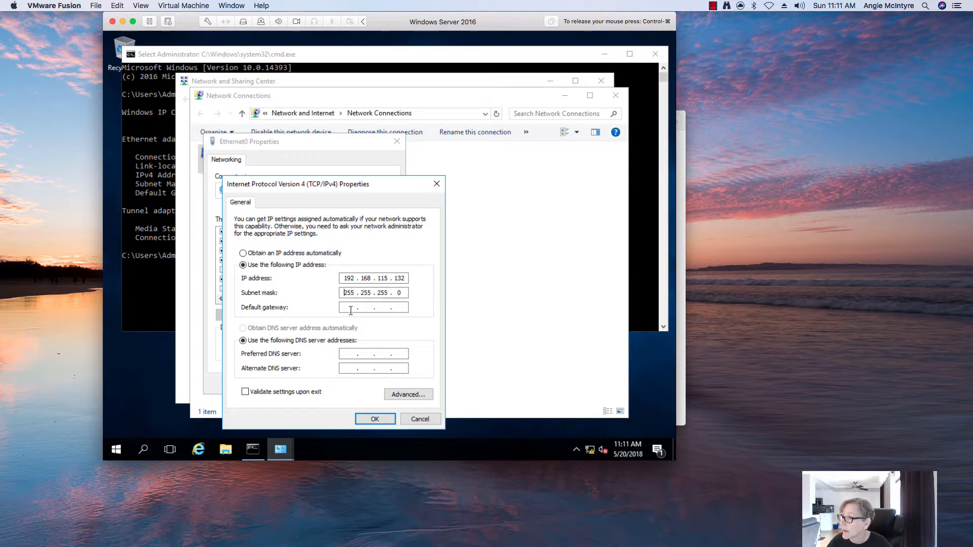
key(Tab)
text(192)
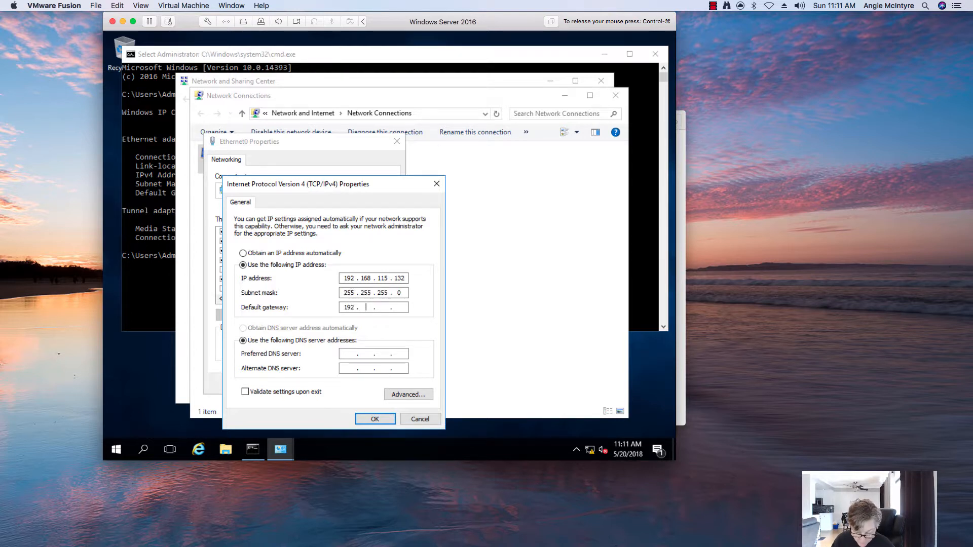
text(168 )
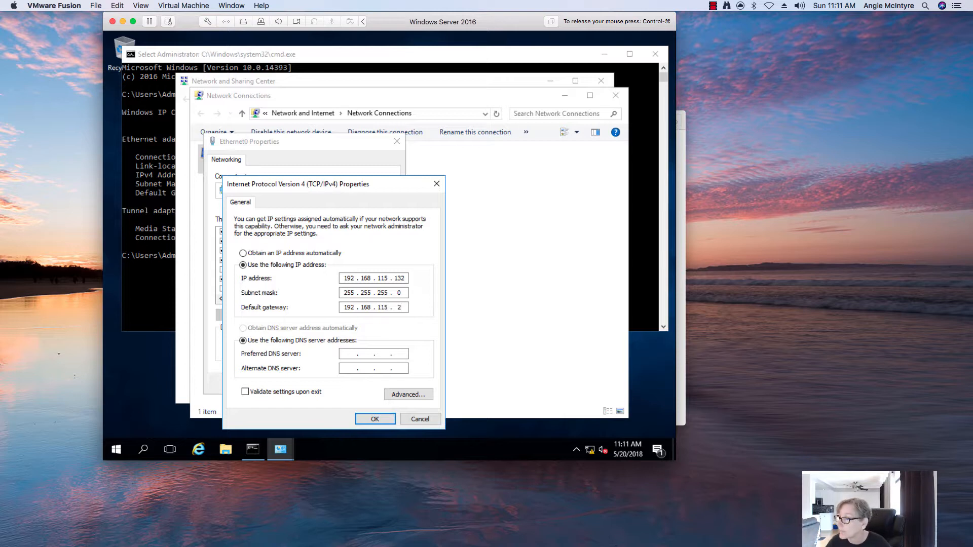
text(1)
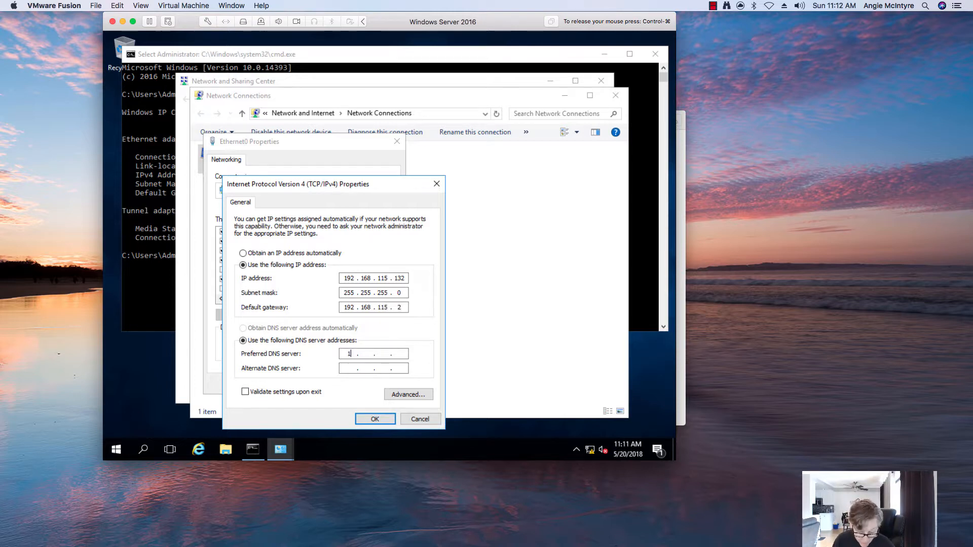
text(92)
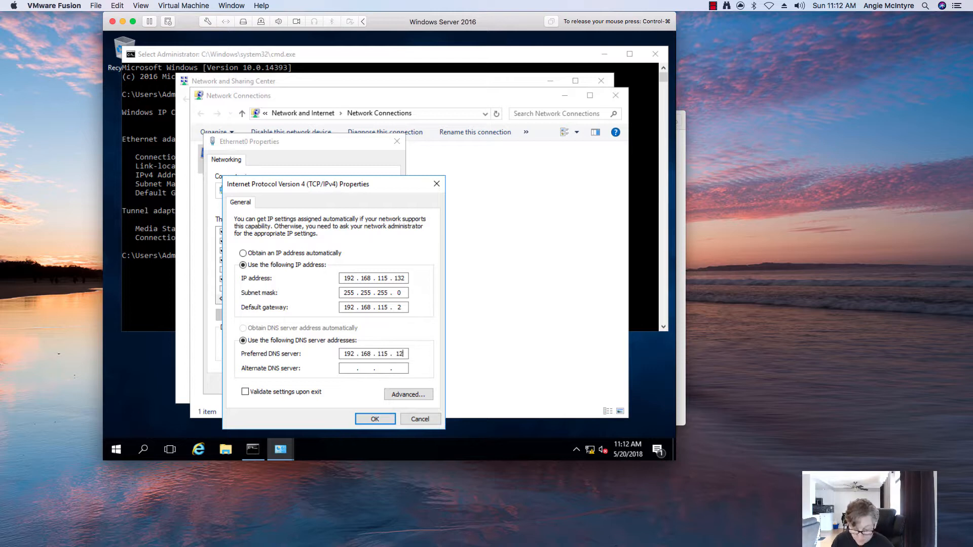
In the advanced DNS settings, append the DNS suffix uni.nextech.com to the suffix list.
click(403, 394)
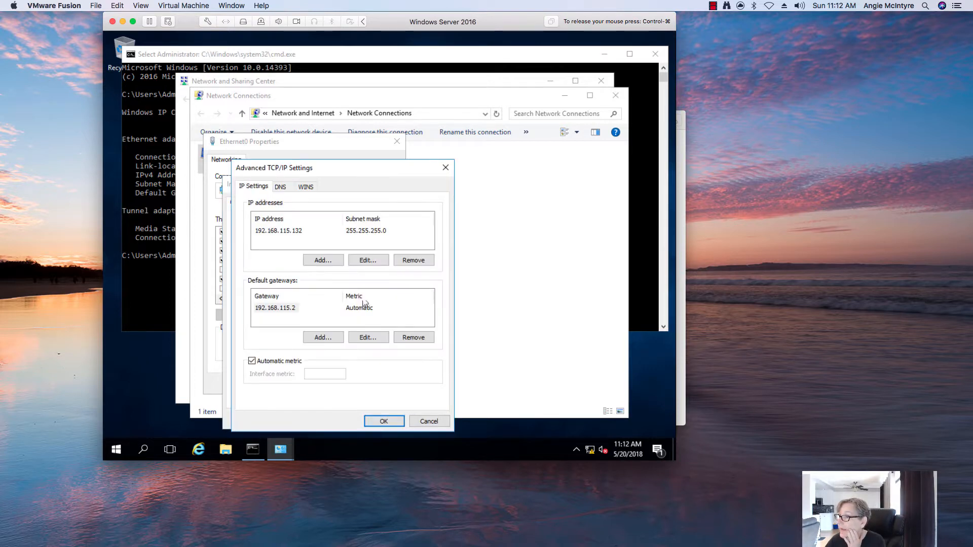
click(280, 187)
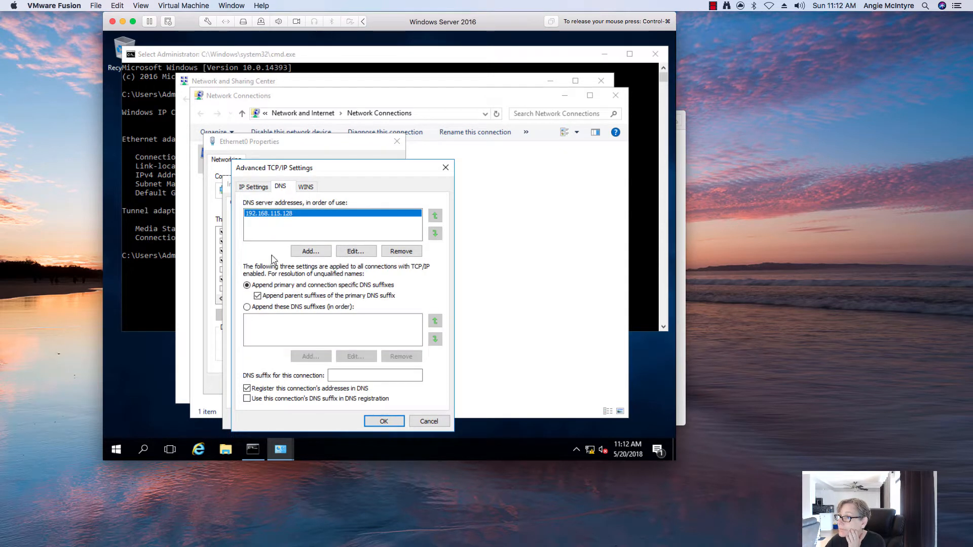
click(261, 308)
click(306, 356)
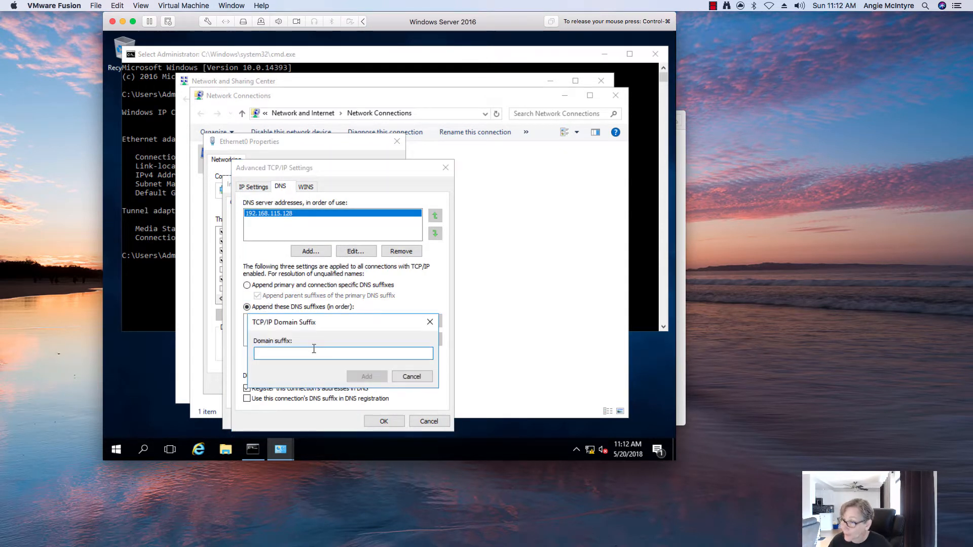
text(uni.ne)
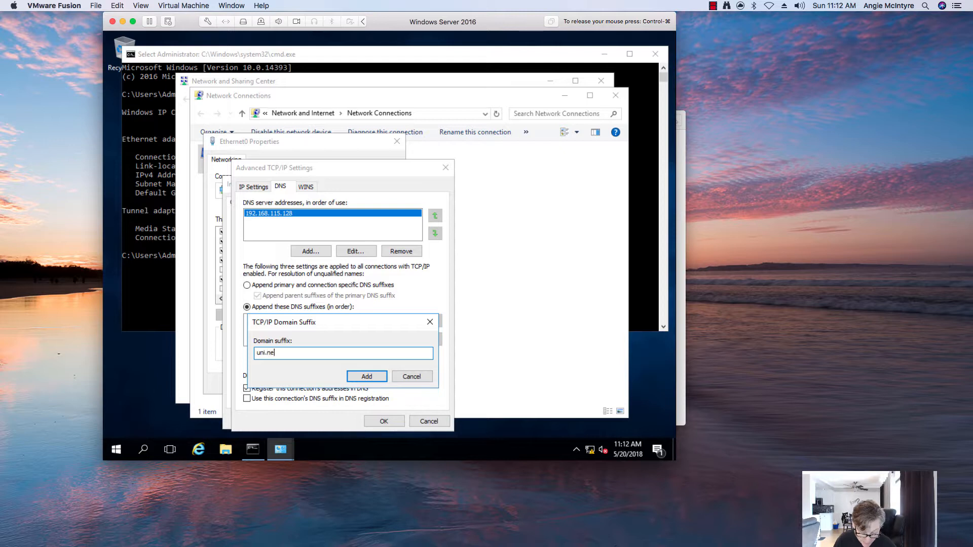
text(xtech.com)
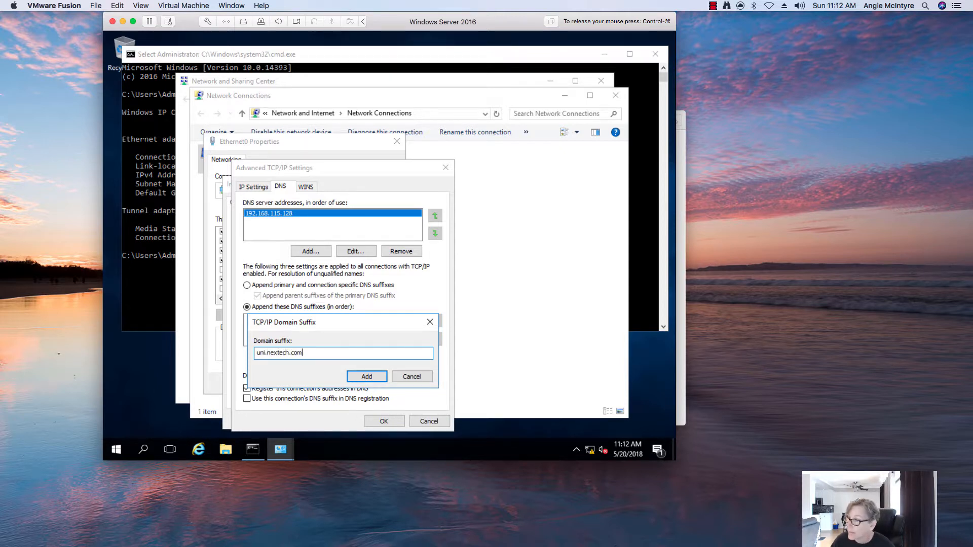
click(366, 376)
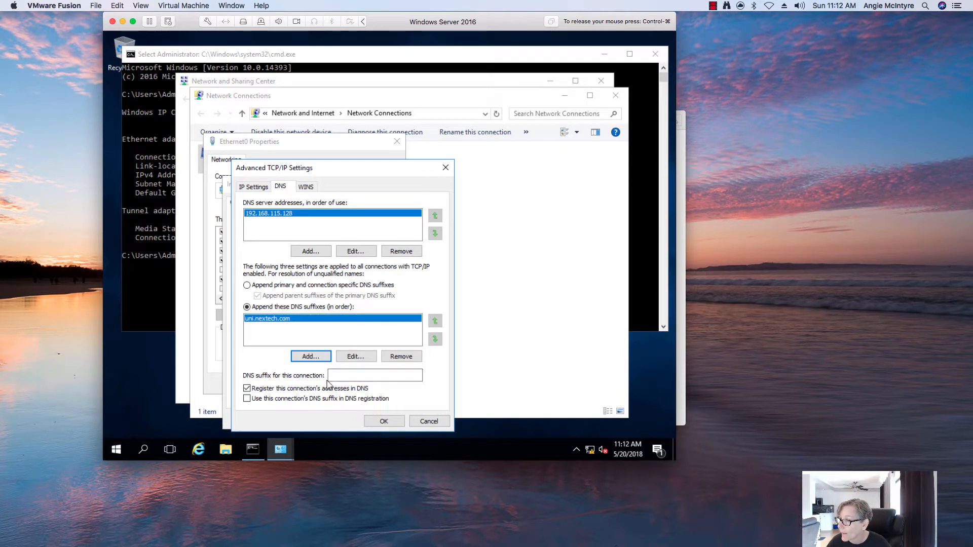
Set connection suffix uni.nextech.com, enable its DNS registration, and save the Ethernet0 settings.
click(277, 399)
click(332, 376)
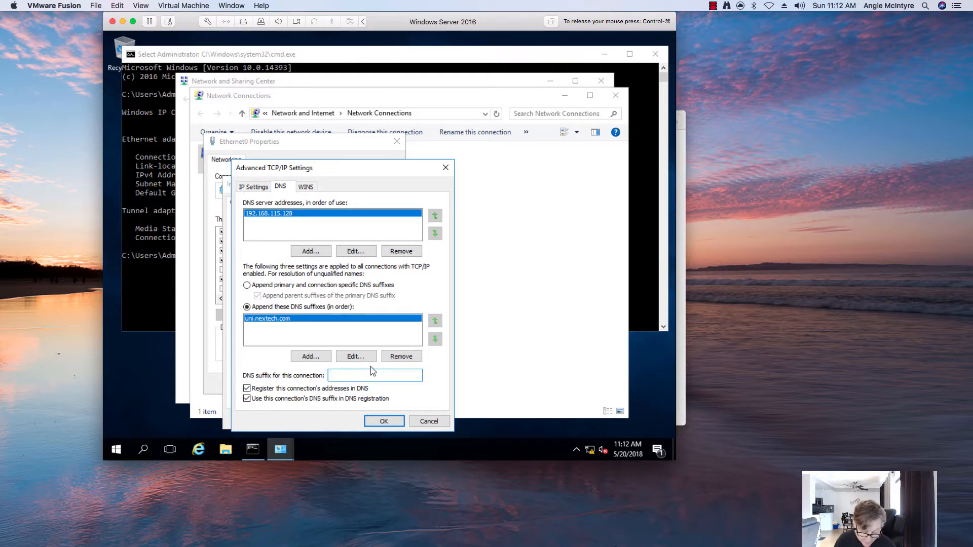
text(uni.nexte)
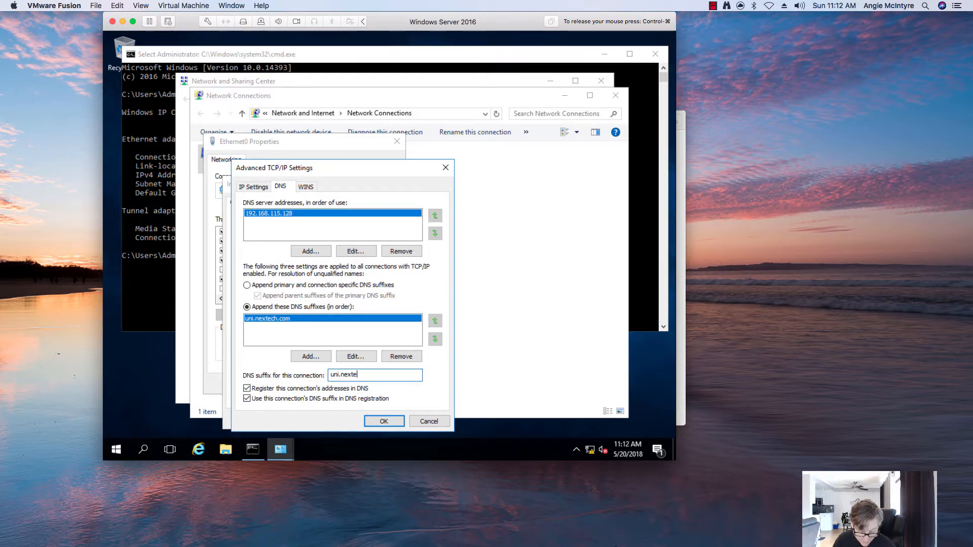
text(ch.com)
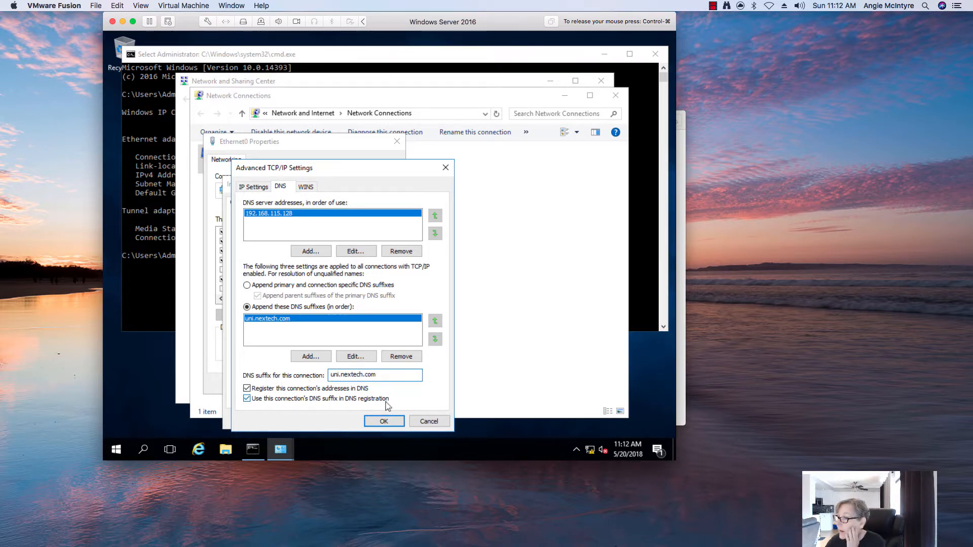
click(383, 420)
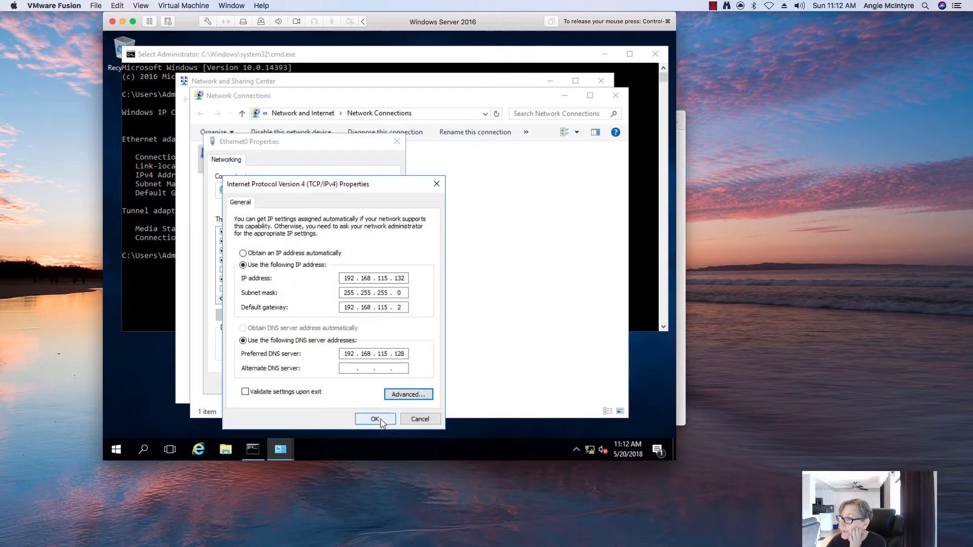
click(375, 419)
click(337, 383)
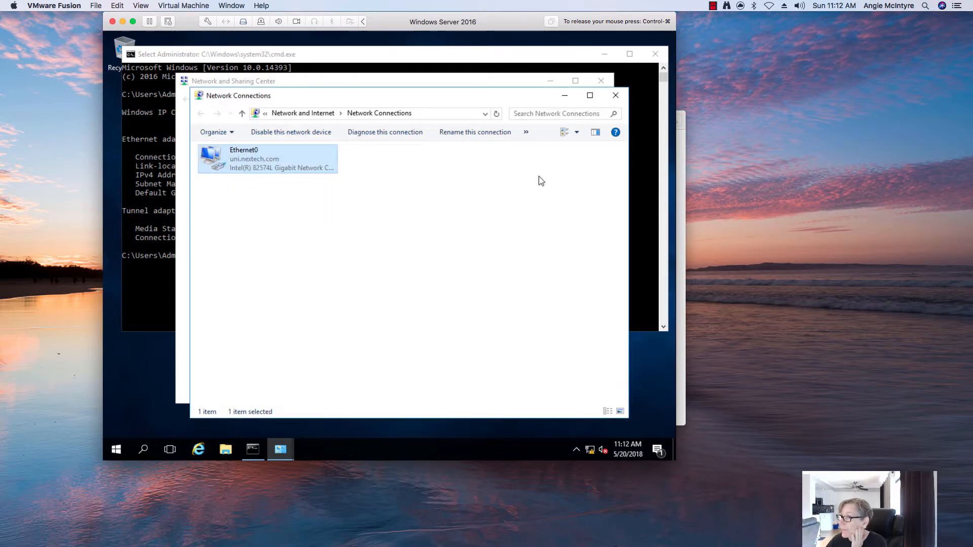
Close the network windows and run ipconfig /renew in the command prompt.
click(614, 94)
click(601, 82)
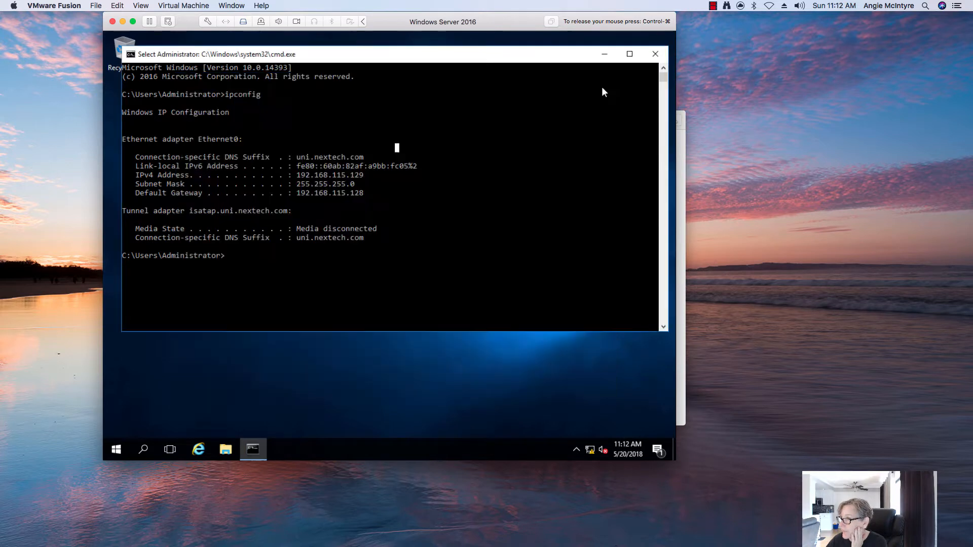
click(539, 229)
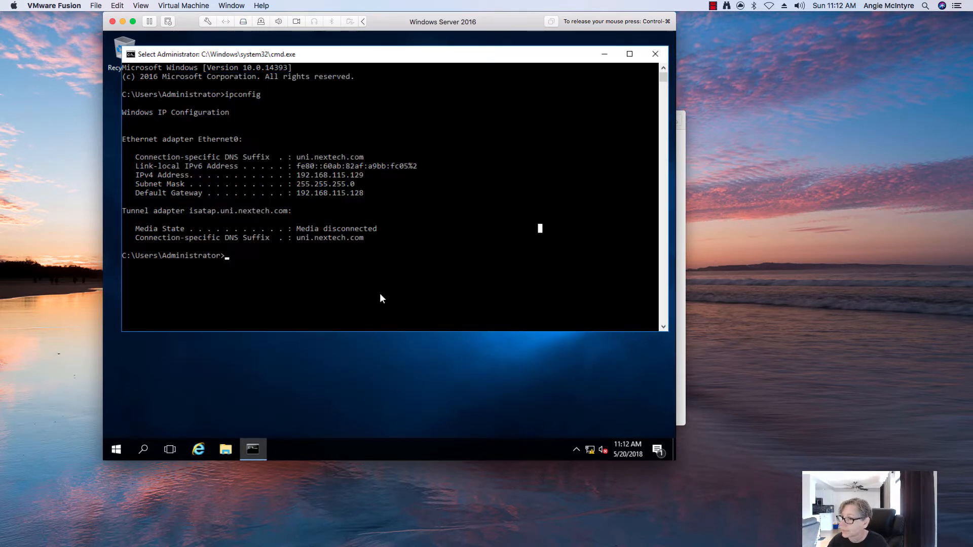
text(ipconf)
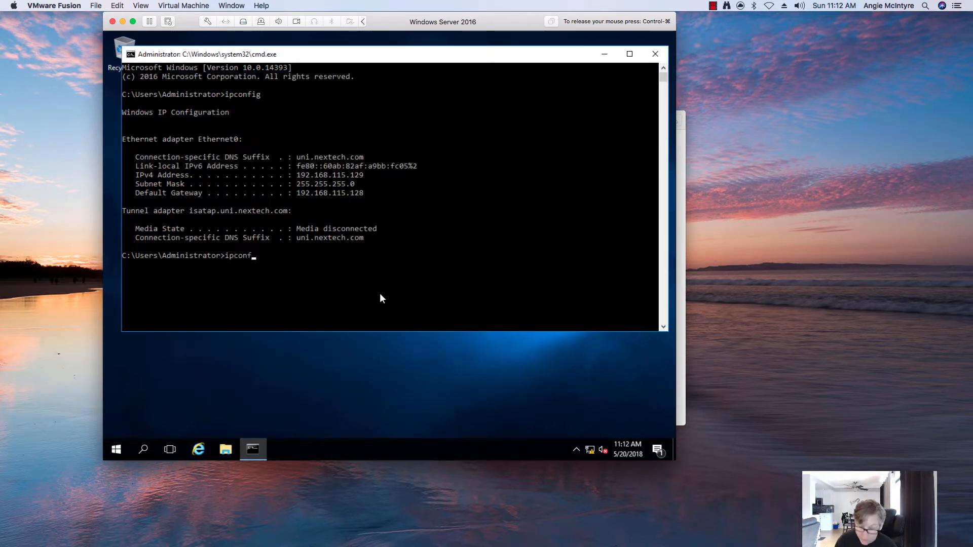
text(ig /ren)
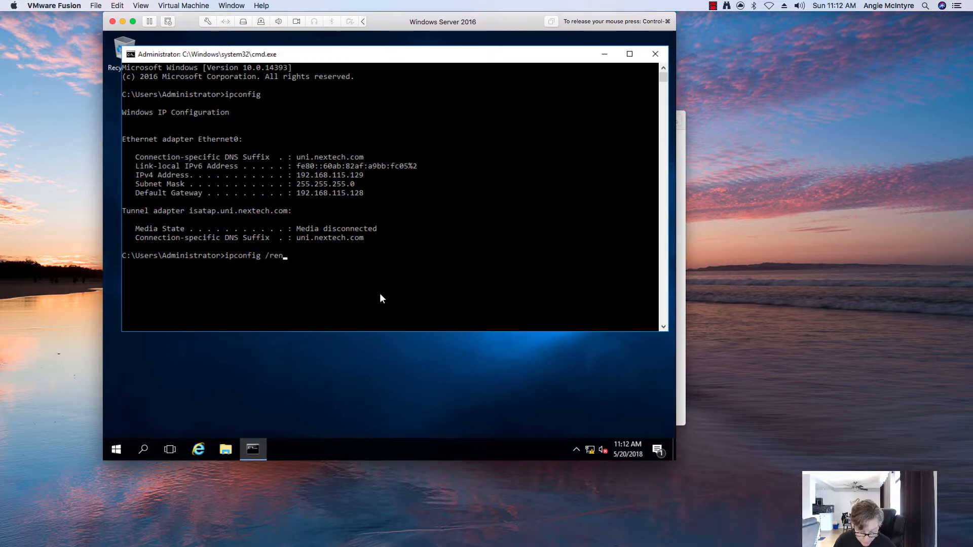
text(ew)
key(Return)
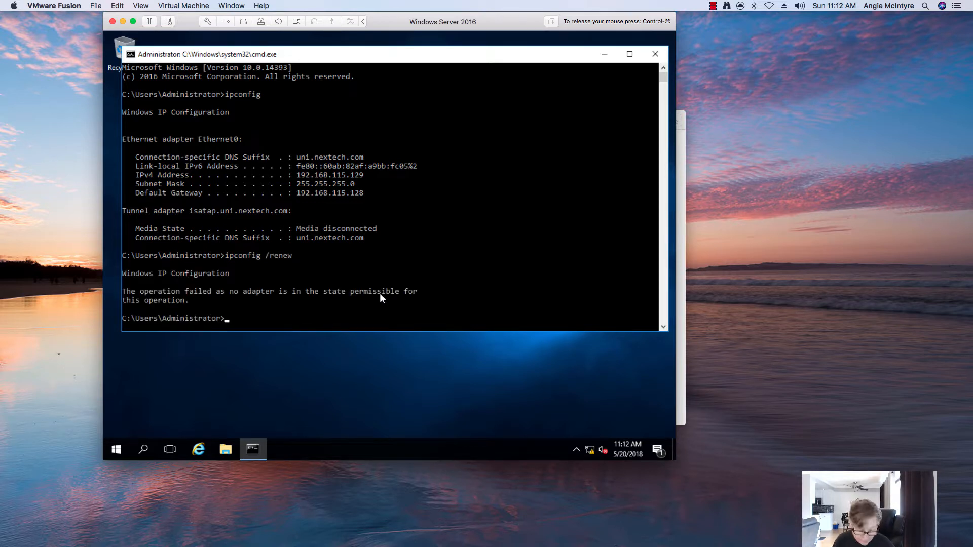
Clear the console with cls and release the mouse from the VM.
text(cls)
key(Return)
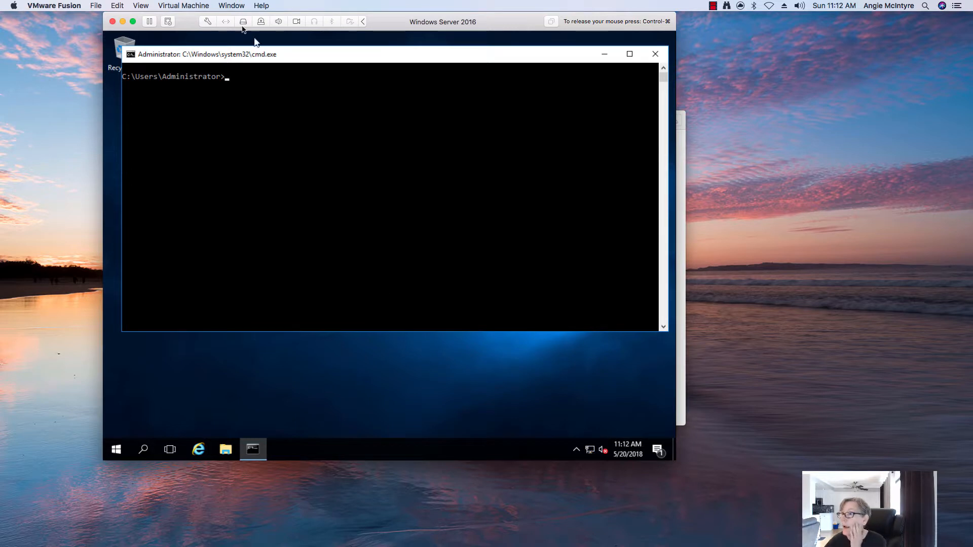
key(ctrl+super)
Connect the VMware Tools installer disc via Virtual Machine > Install VMware Tools and minimise the command prompt.
click(202, 6)
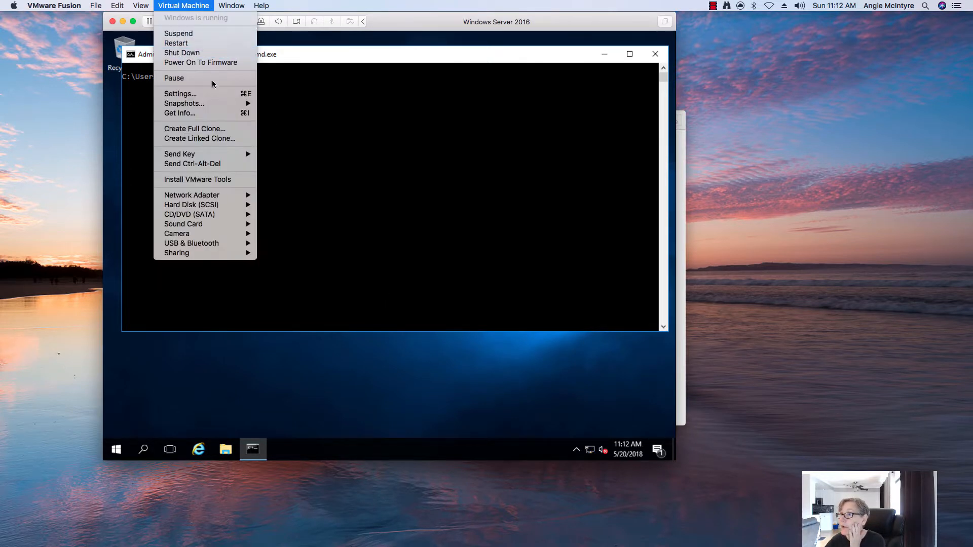
click(197, 180)
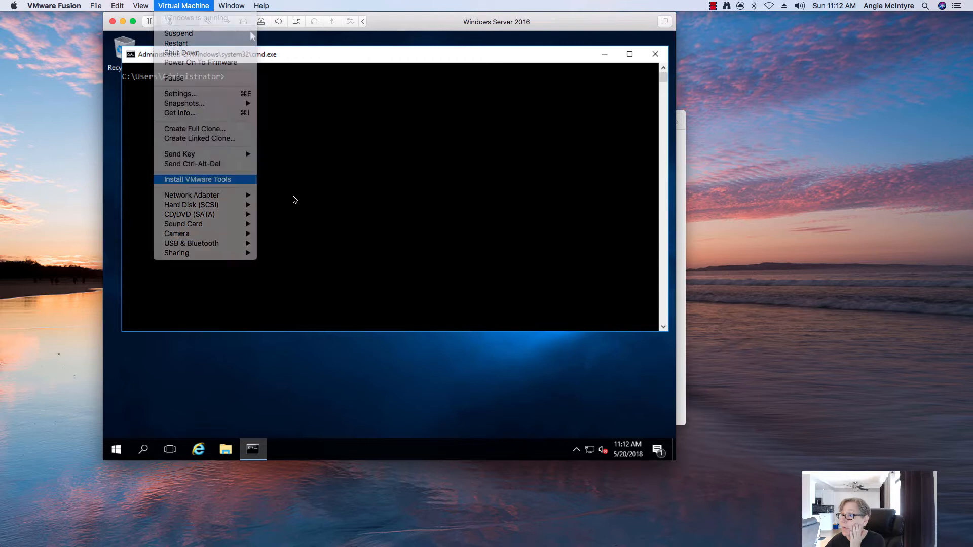
click(465, 91)
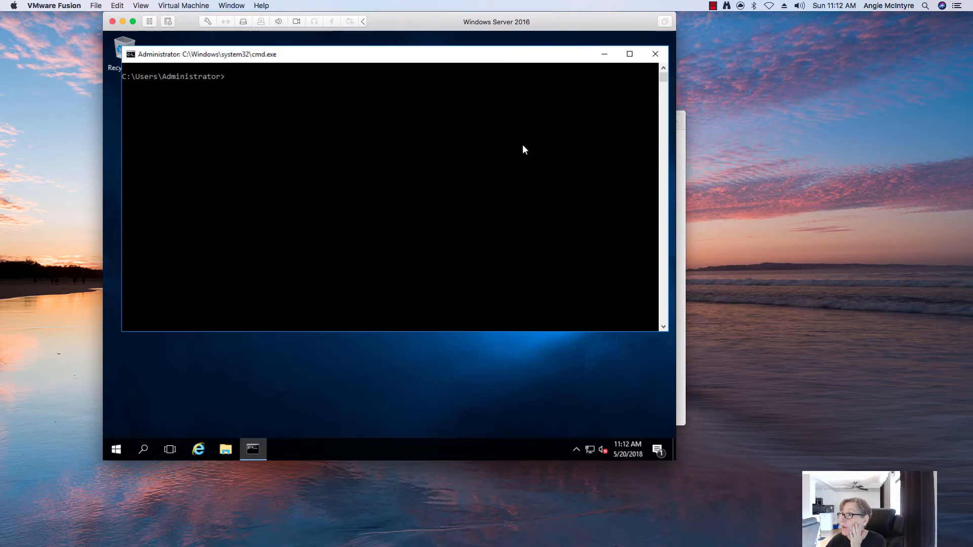
click(521, 146)
click(605, 53)
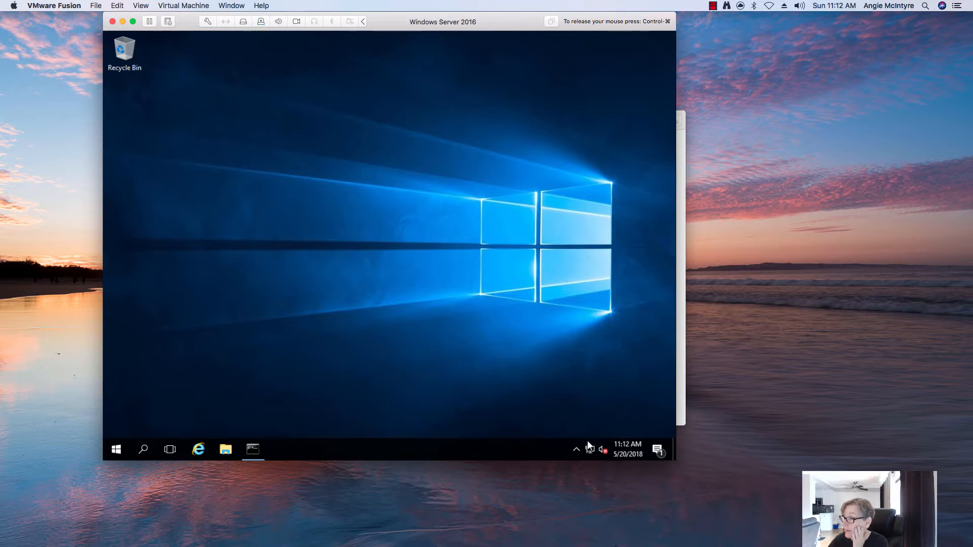
Run setup64 from DVD Drive (D:) VMware Tools in File Explorer to start the setup wizard.
click(225, 449)
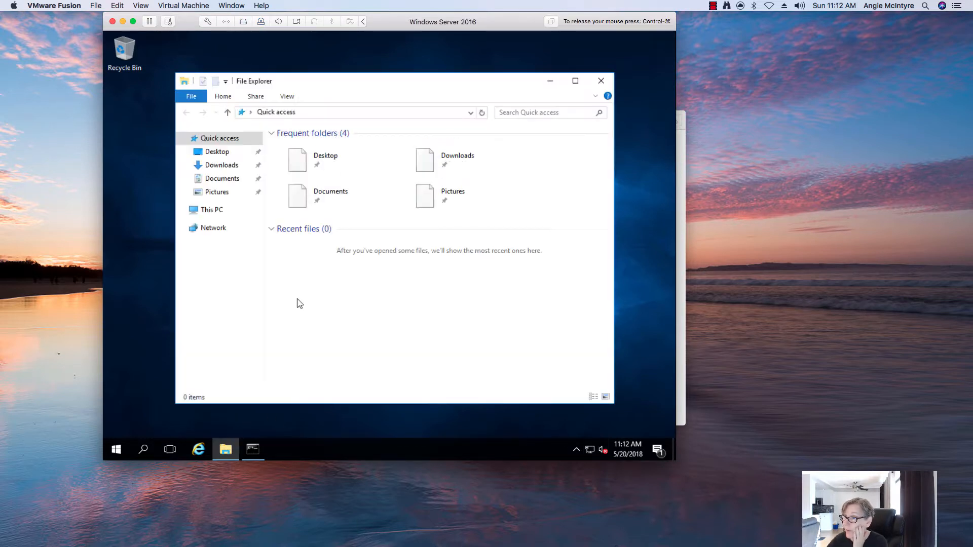
click(182, 211)
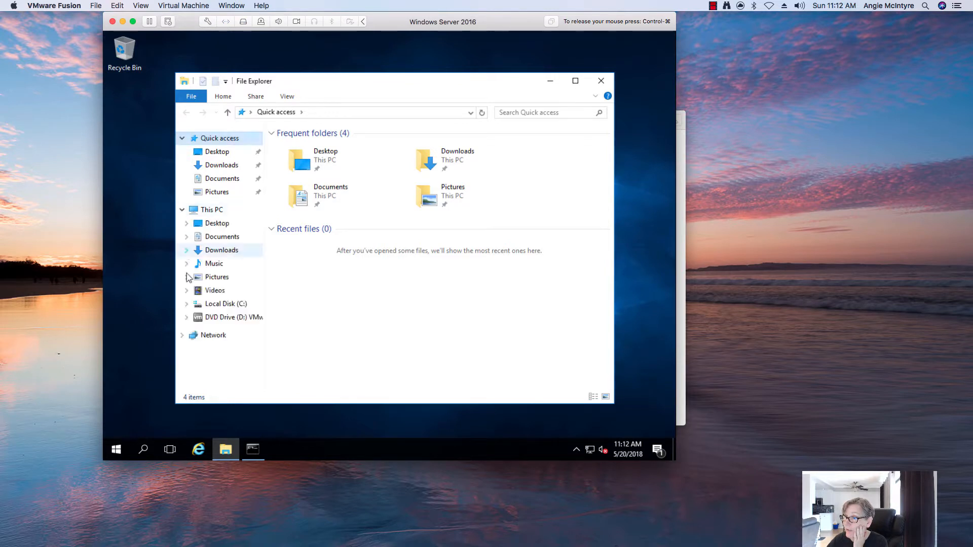
click(226, 317)
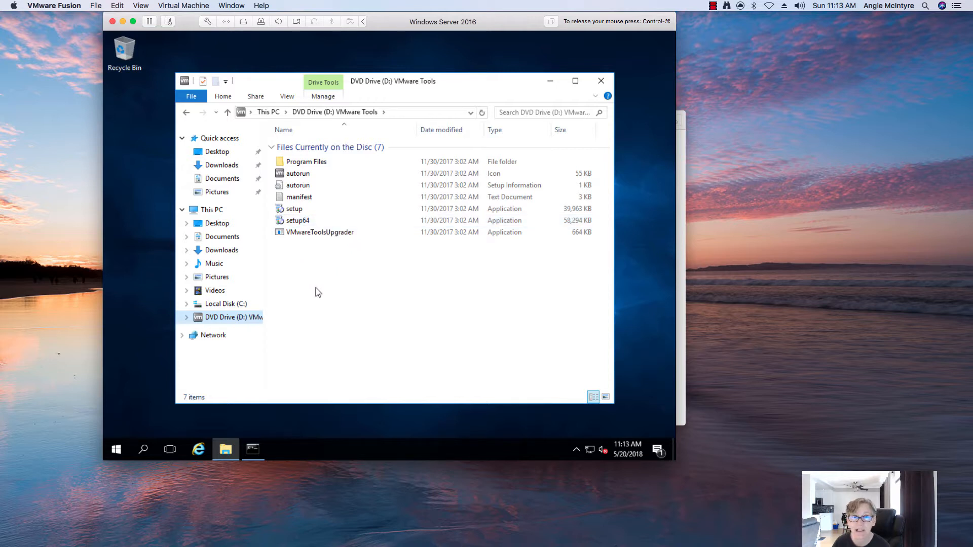
double_click(303, 221)
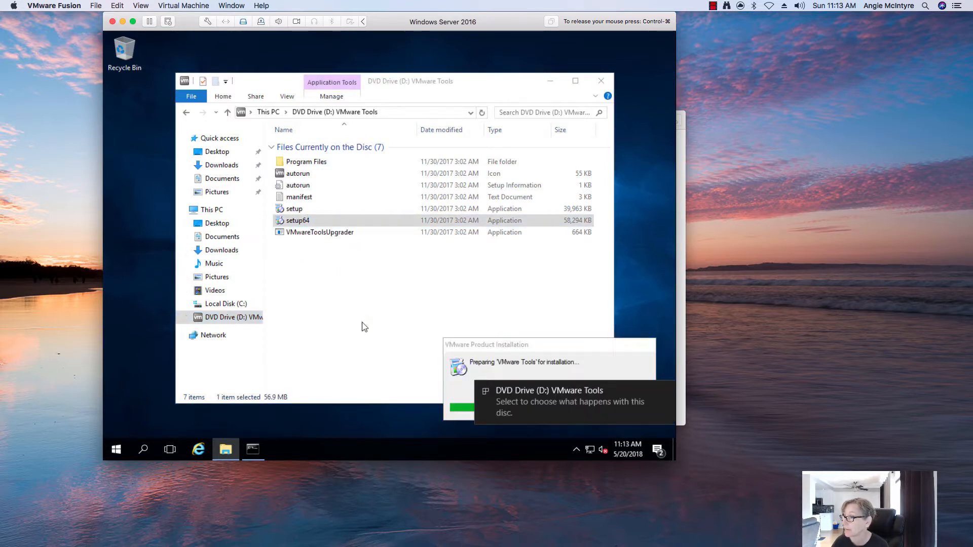
drag(476, 341, 396, 284)
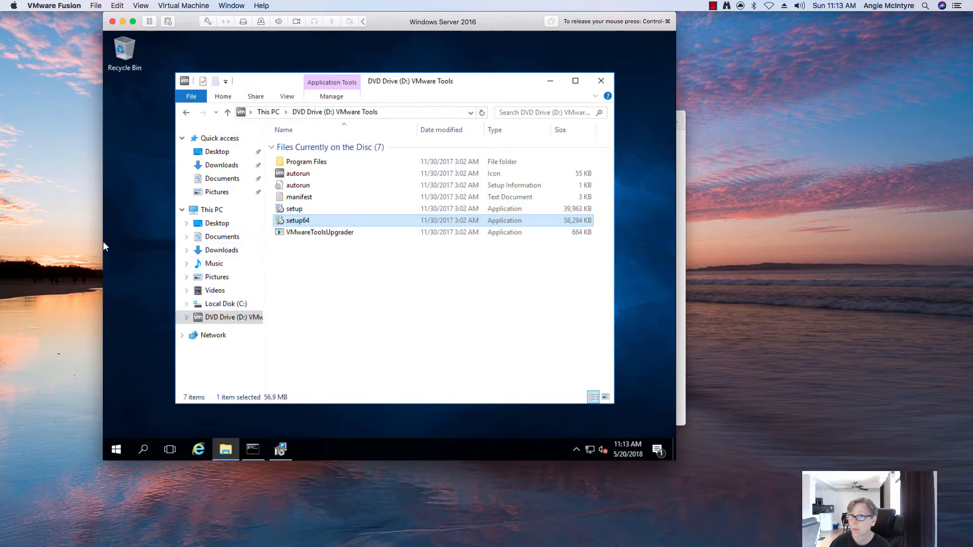
key(ctrl+super)
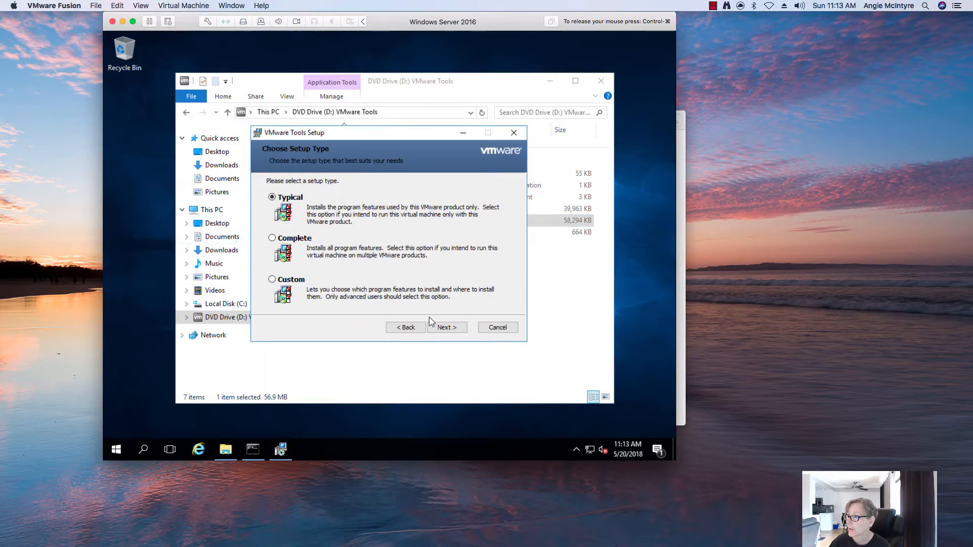
Install VMware Tools using the Typical setup type and let it finish.
click(446, 329)
click(448, 328)
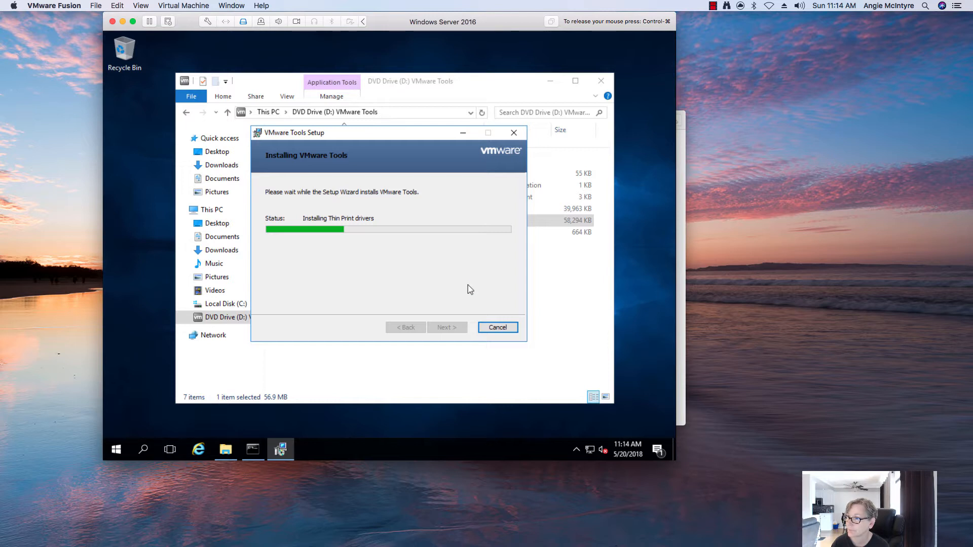
key(ctrl+super)
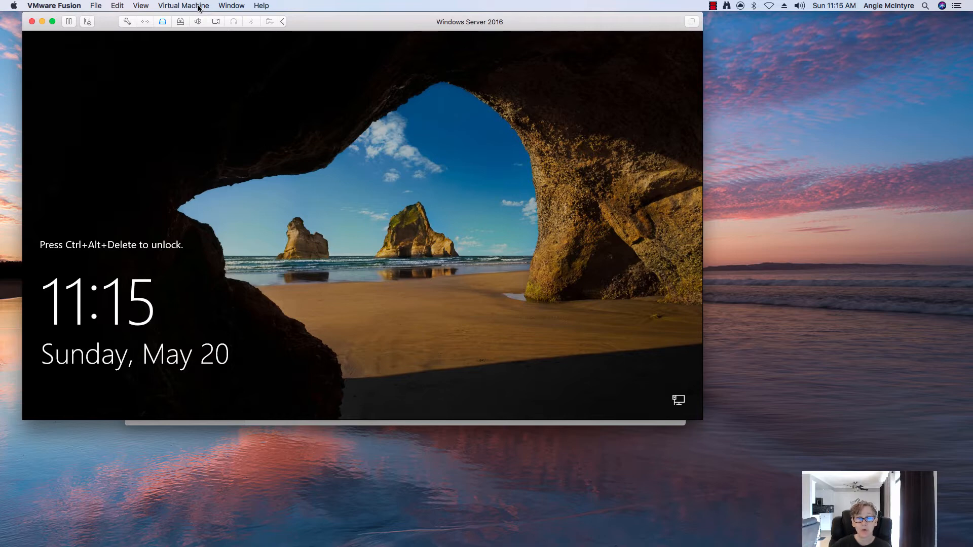
Unlock the VM, sign in as Administrator with the account password, and open the System page from the Start menu.
click(199, 6)
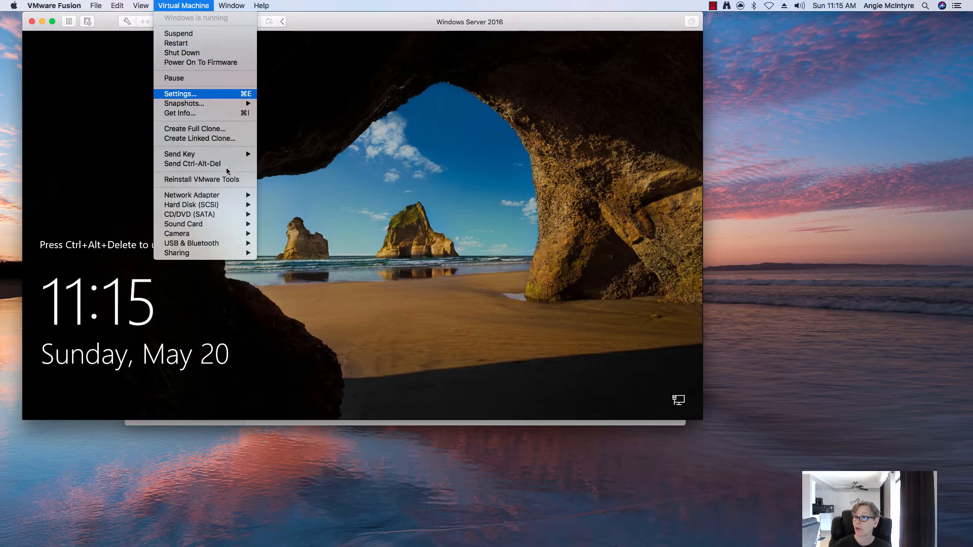
click(212, 163)
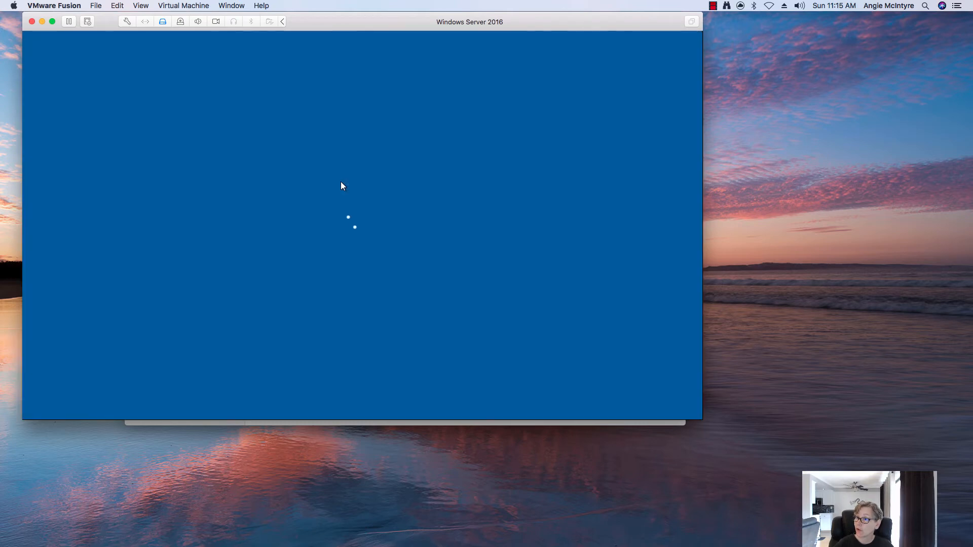
text(•••••••)
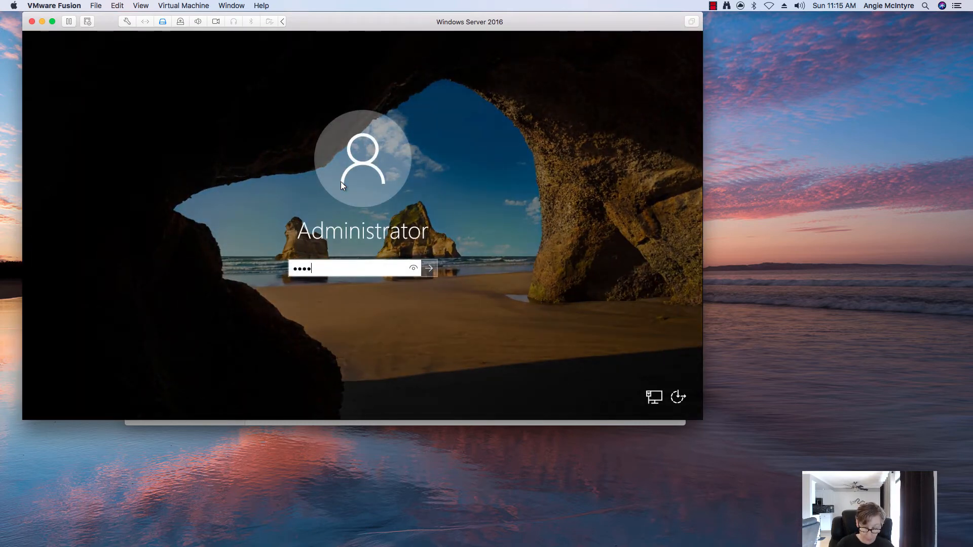
key(Return)
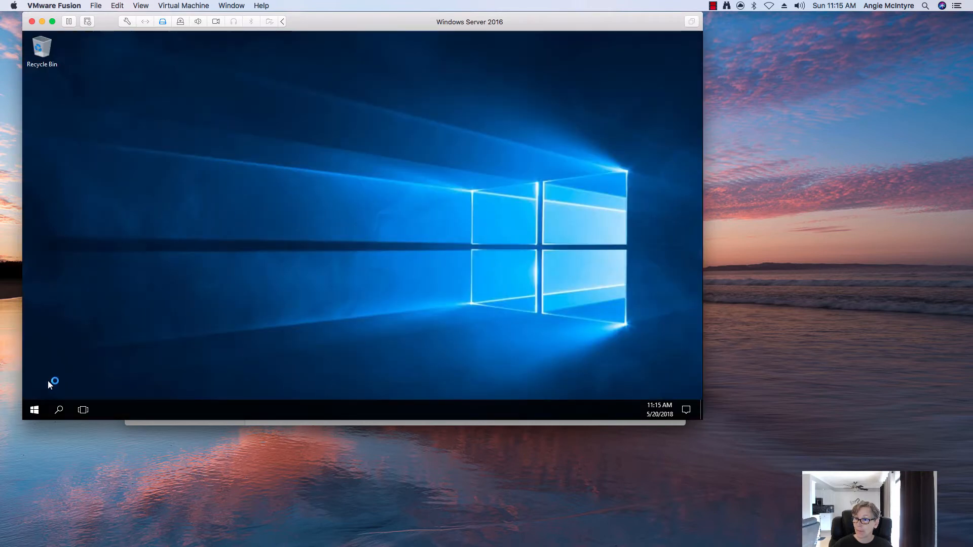
right_click(34, 408)
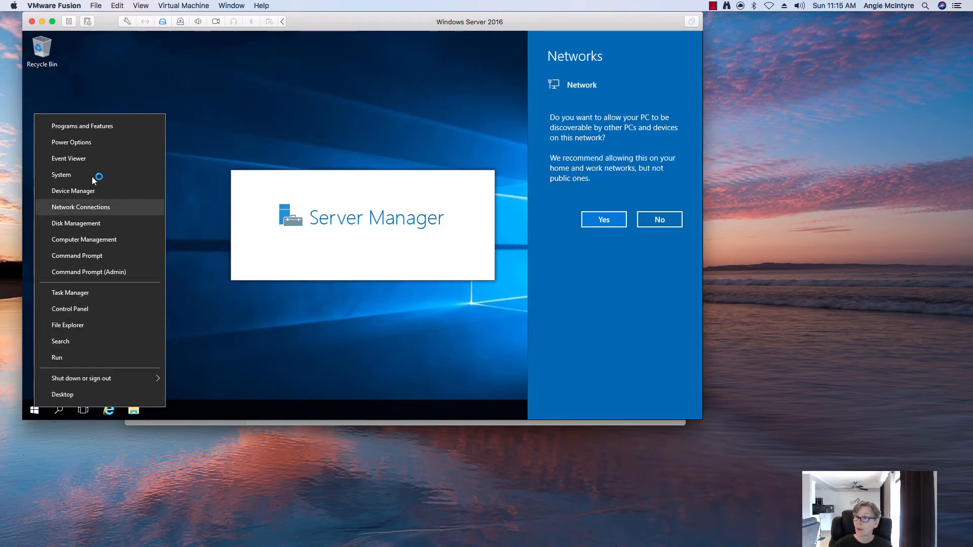
click(163, 176)
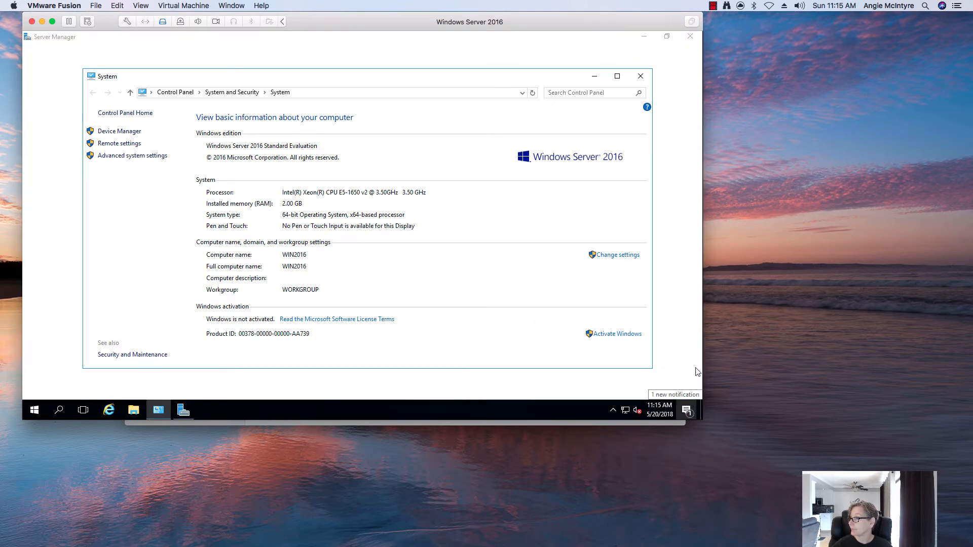
Dismiss the pending notification and set the computer's domain membership to uni.nextech.com.
click(686, 409)
click(632, 91)
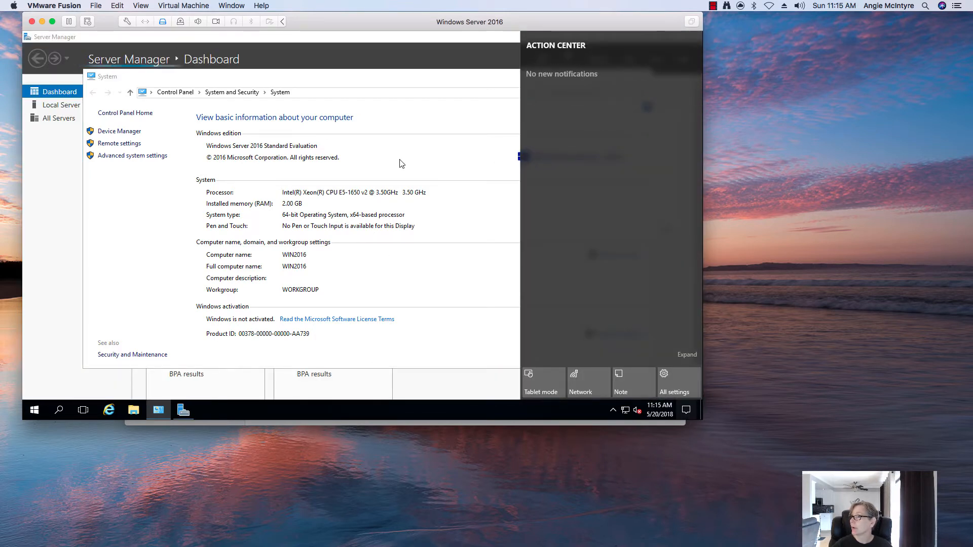
click(441, 252)
click(608, 255)
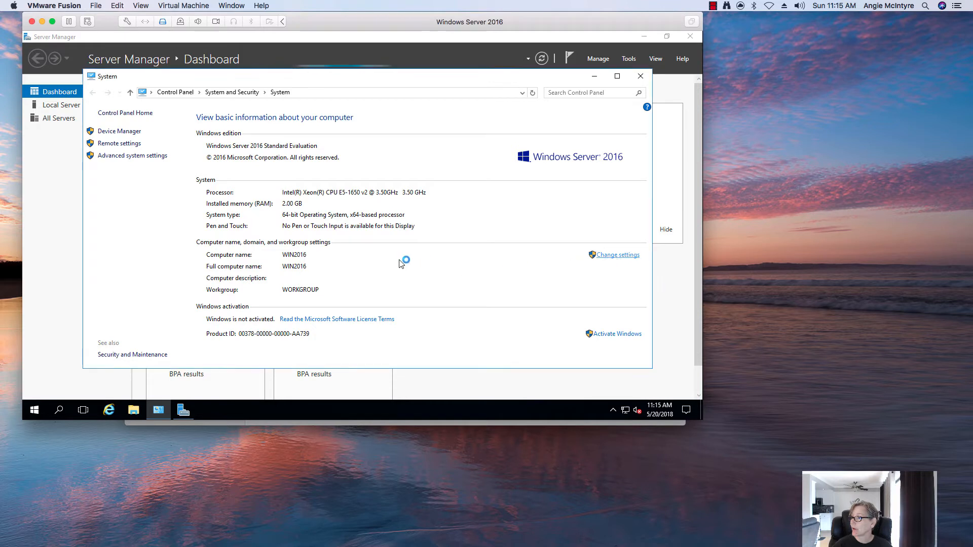
click(225, 181)
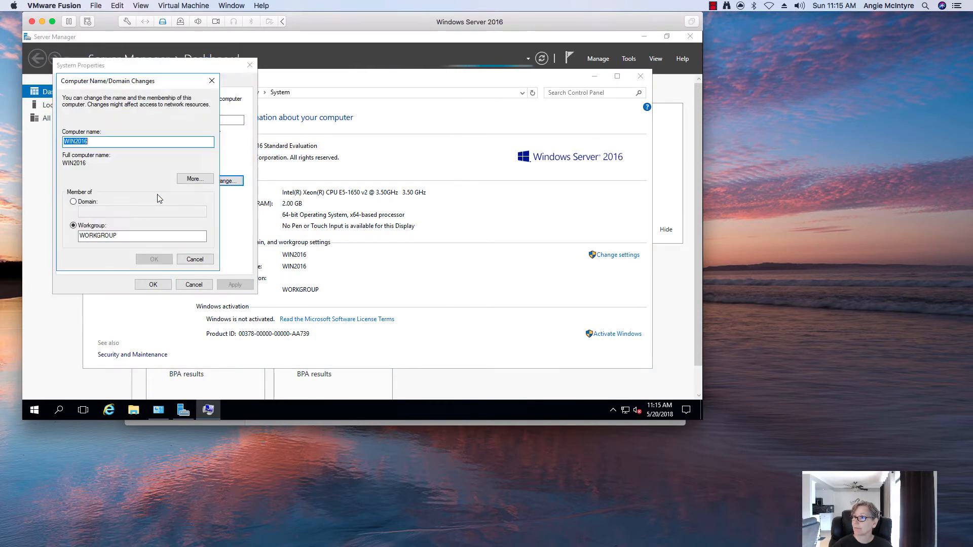
click(87, 203)
text(u)
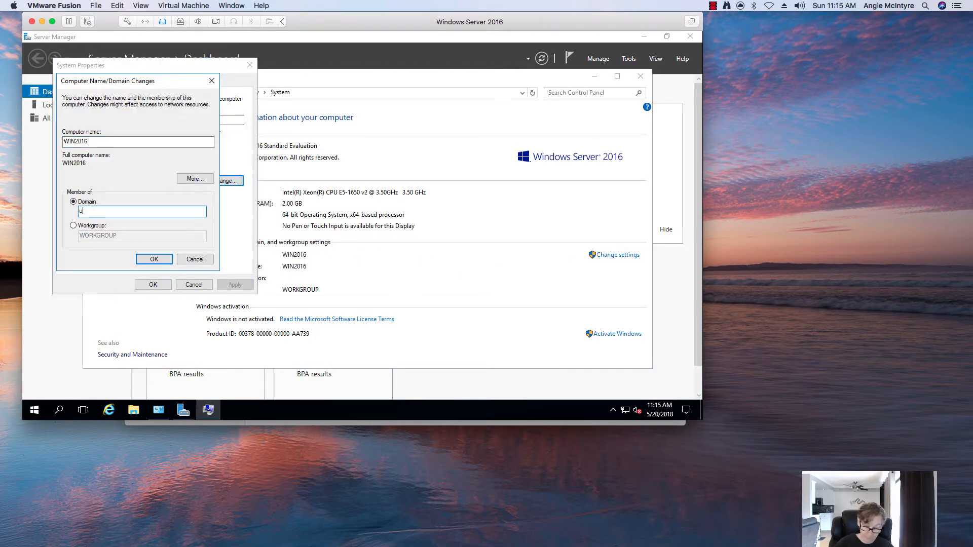
text(ni.n)
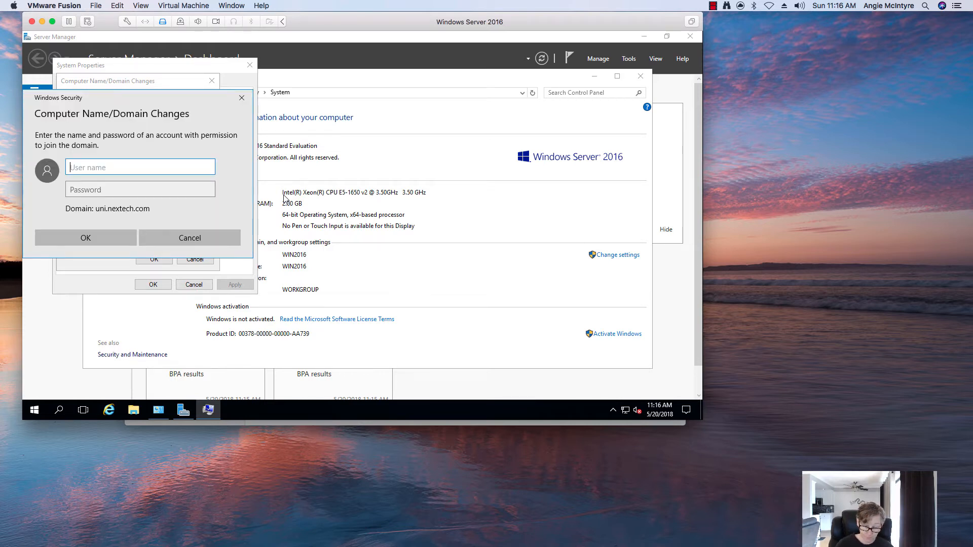
Enter the domain administrator username and password to authorise the domain join.
text(uni\administrator)
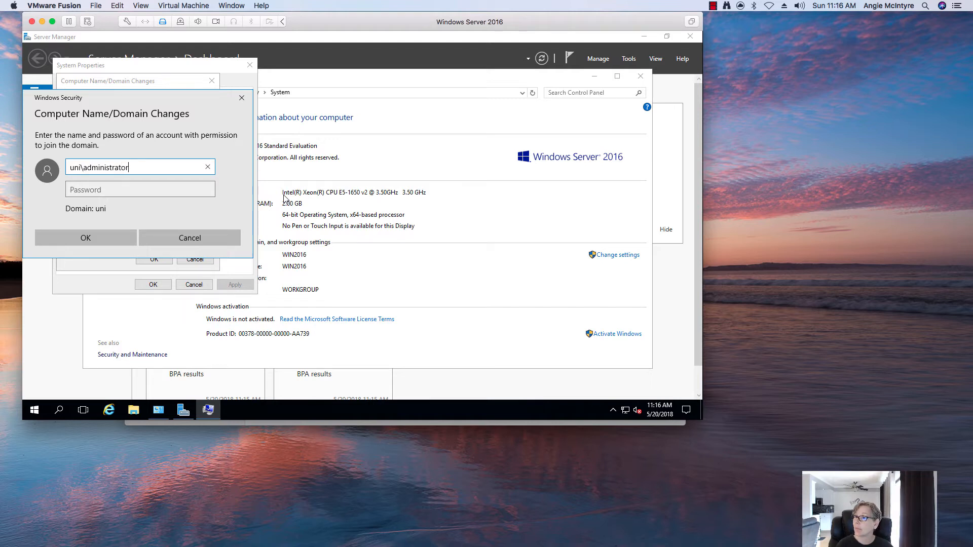
key(Tab)
text(Pa$$w0rd)
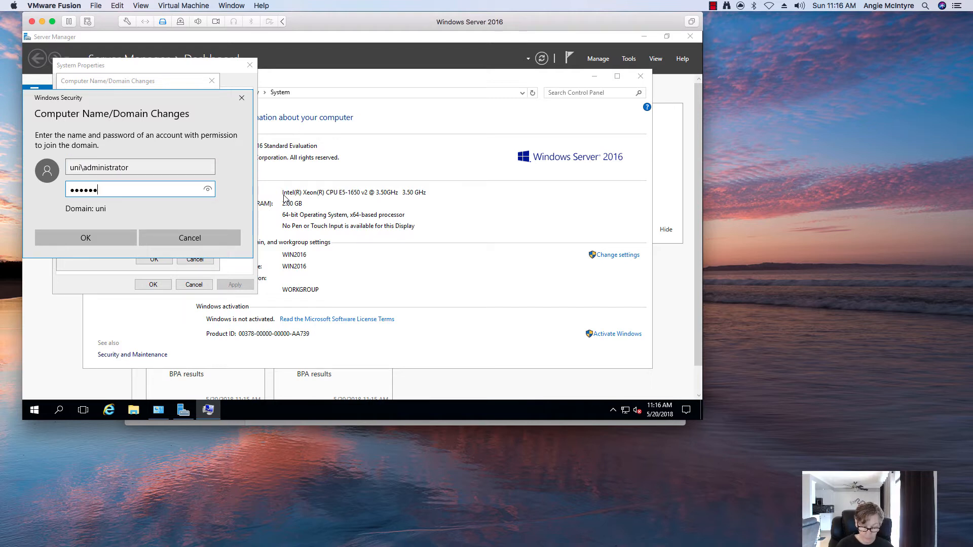
key(Return)
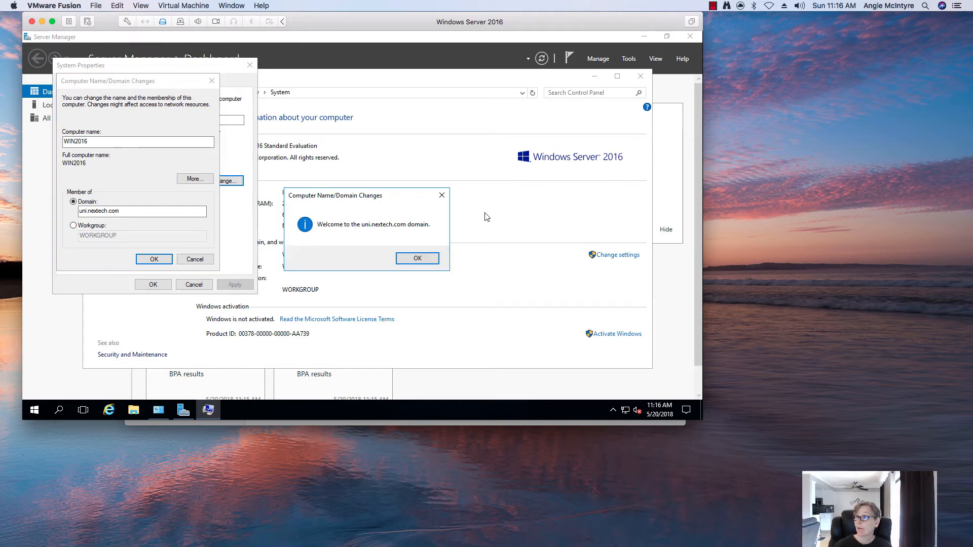
Acknowledge the welcome and restart prompts, close System Properties, and restart the server now.
click(429, 259)
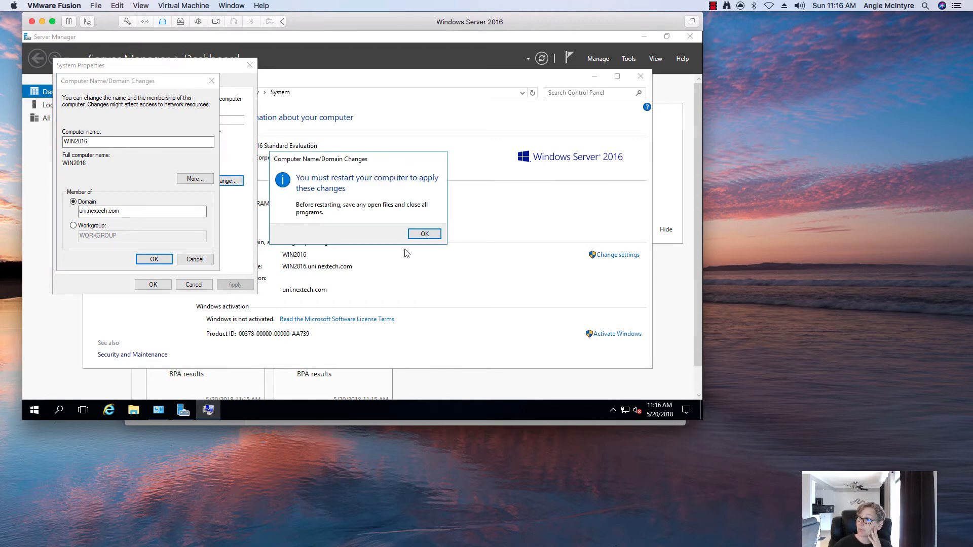
click(425, 231)
click(153, 285)
click(354, 232)
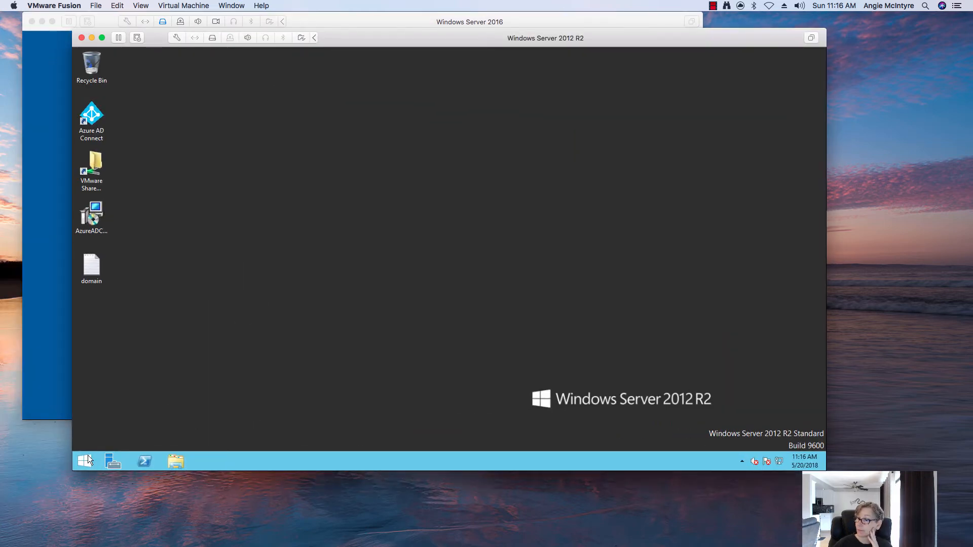
Launch Active Directory Users and Computers from Administrative Tools on the 2012 R2 server, then check the rebooting 2016 VM.
click(88, 460)
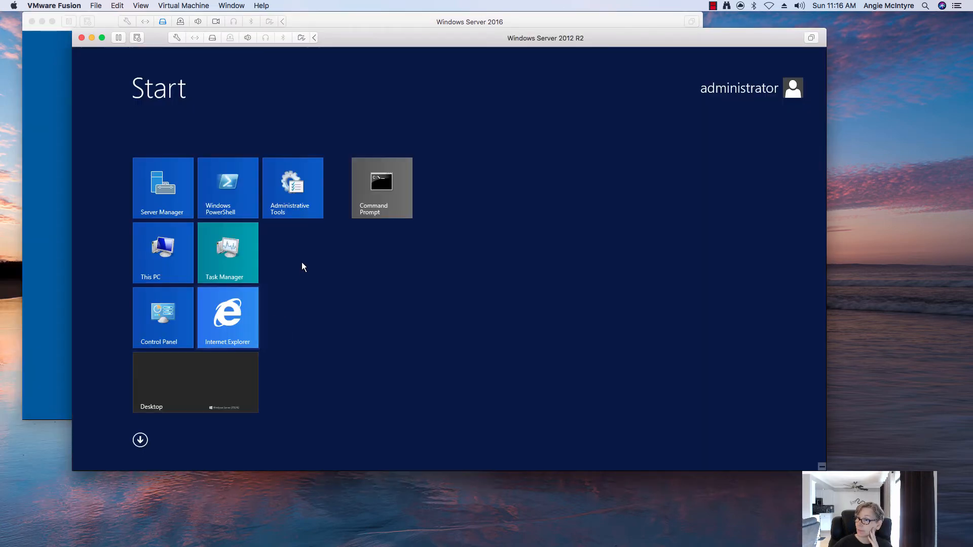
click(292, 200)
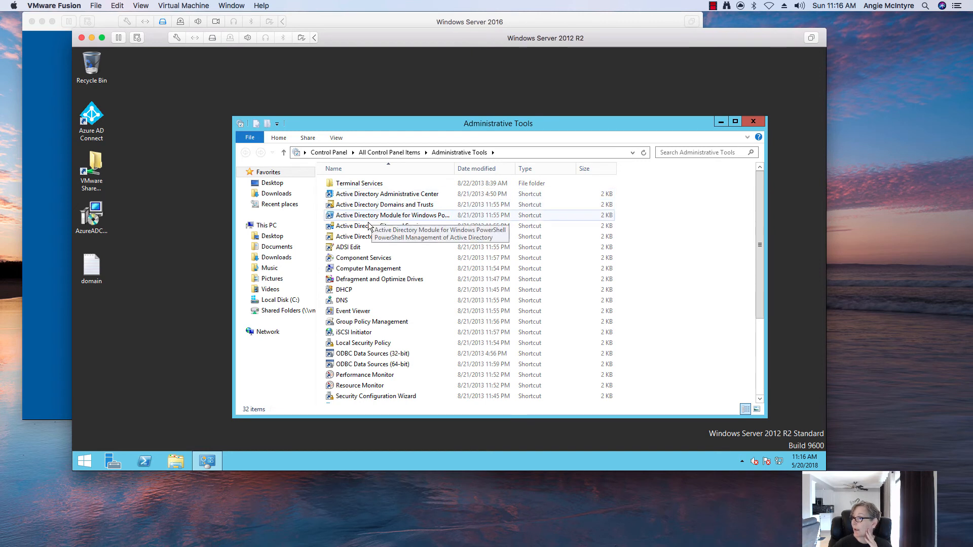
click(365, 237)
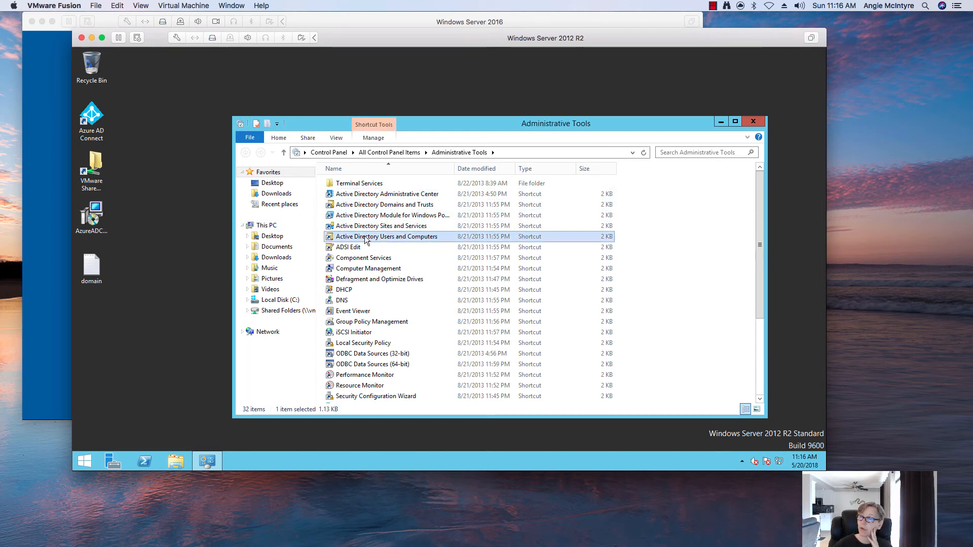
click(50, 193)
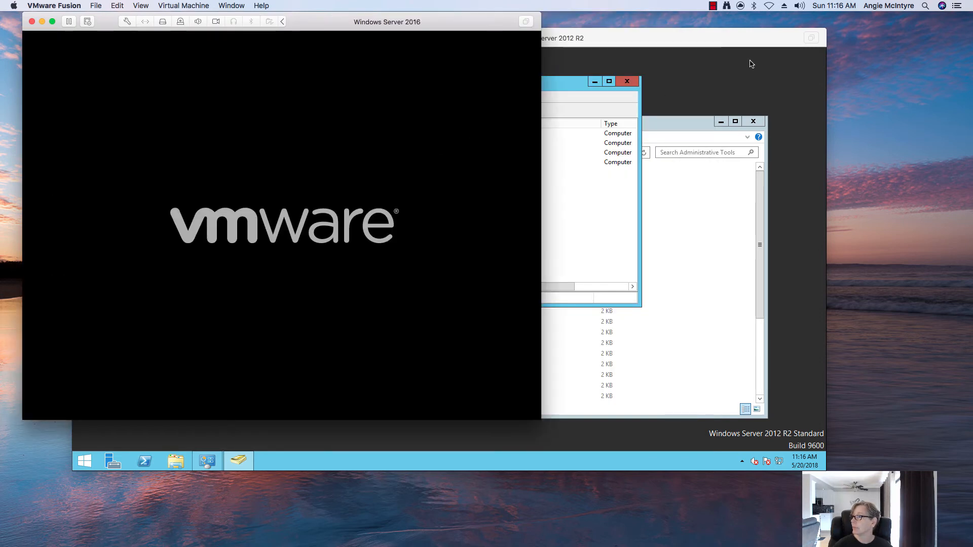
On the 2012 R2 server, select the WIN2016 computer object in the Computers container.
click(751, 64)
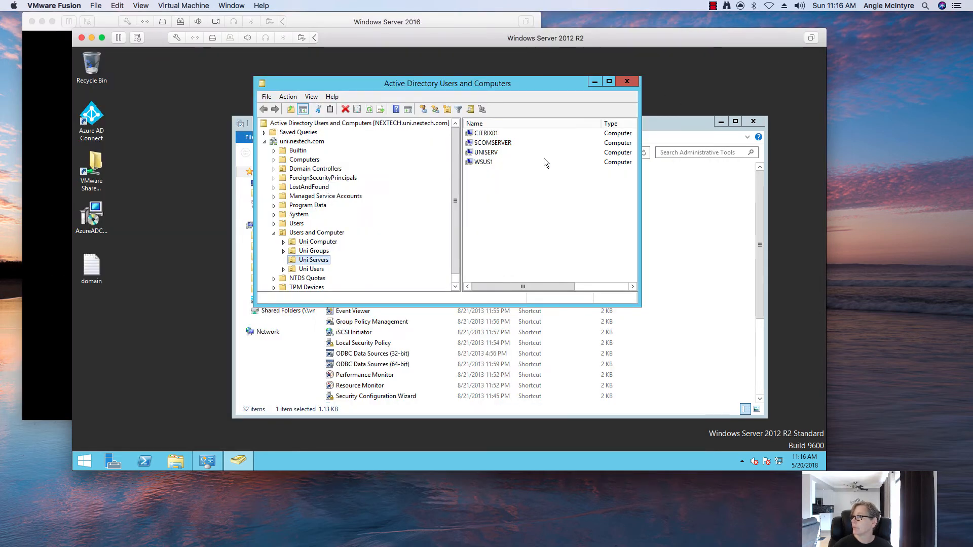
click(300, 160)
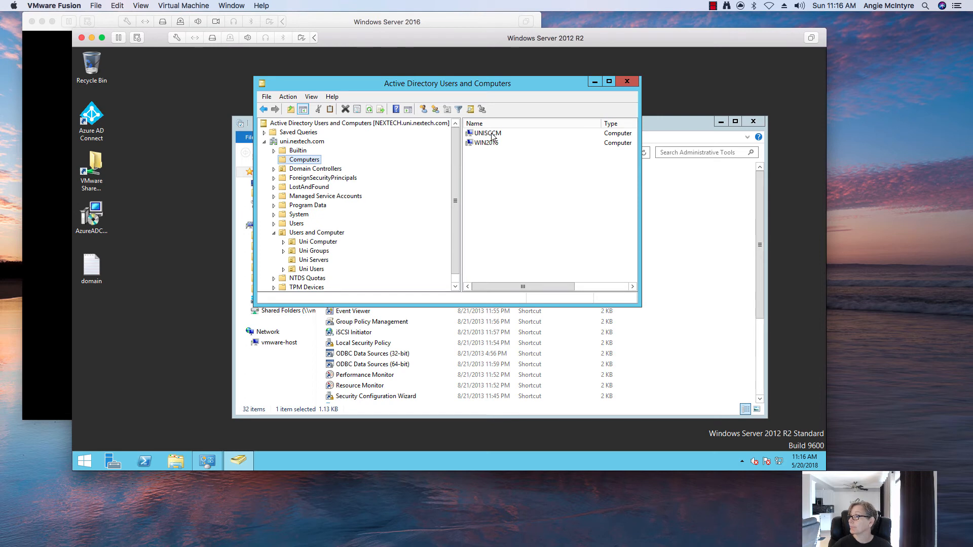
click(491, 136)
shift+click(490, 143)
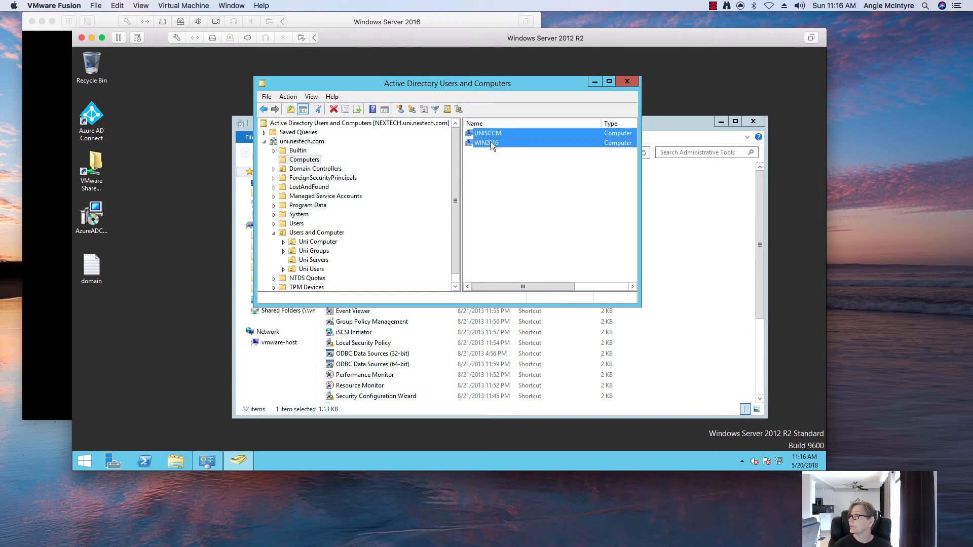
click(491, 143)
right_click(490, 145)
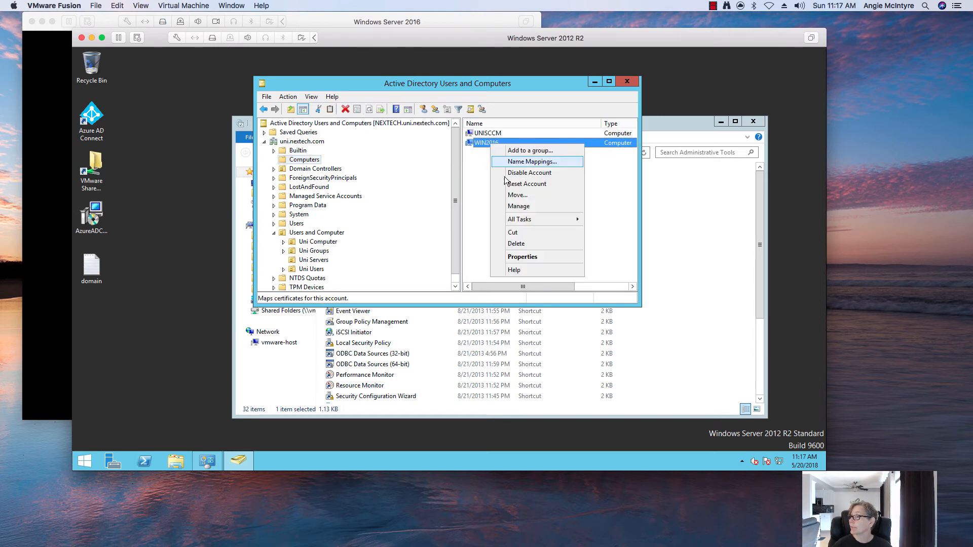
Move WIN2016 into the Uni Servers OU under Users and Computer, then close the console.
click(510, 196)
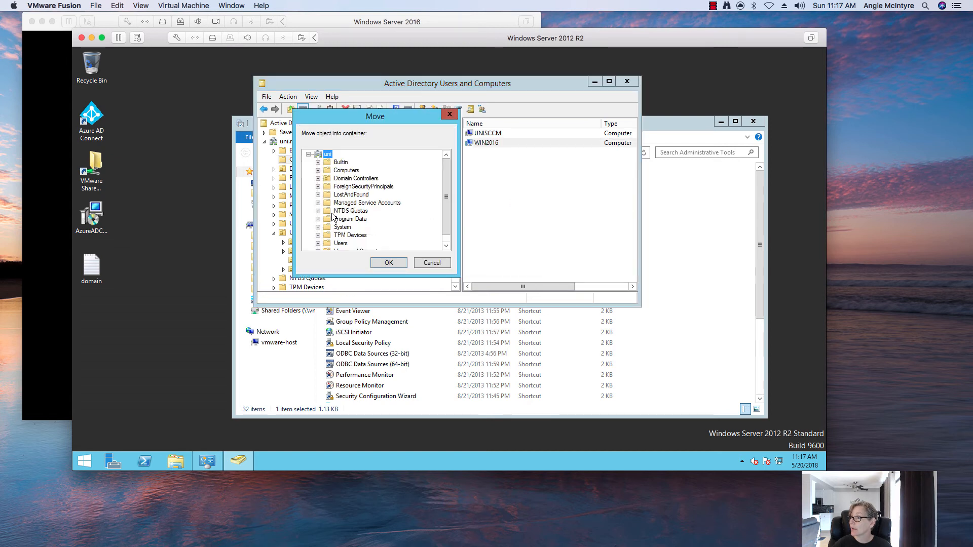
scroll(349, 242, down, 1)
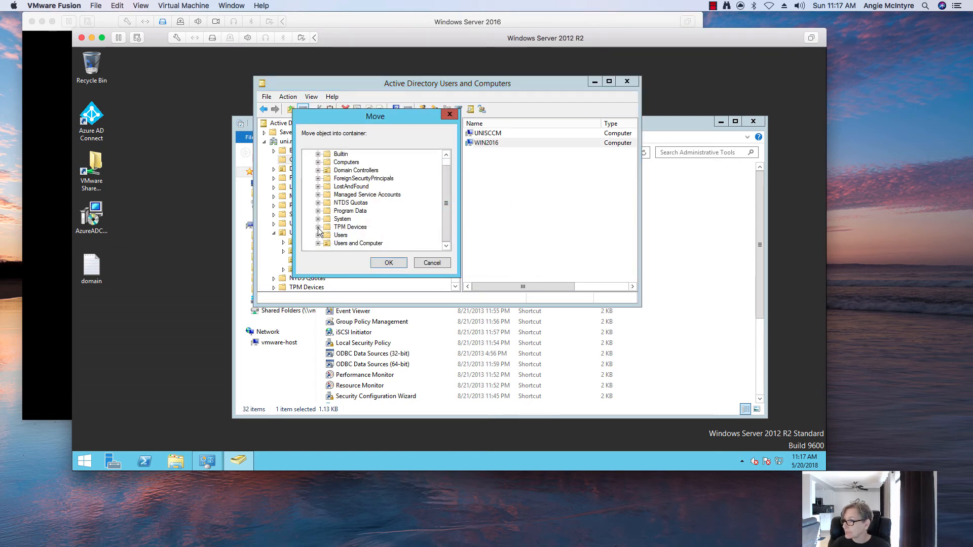
click(317, 243)
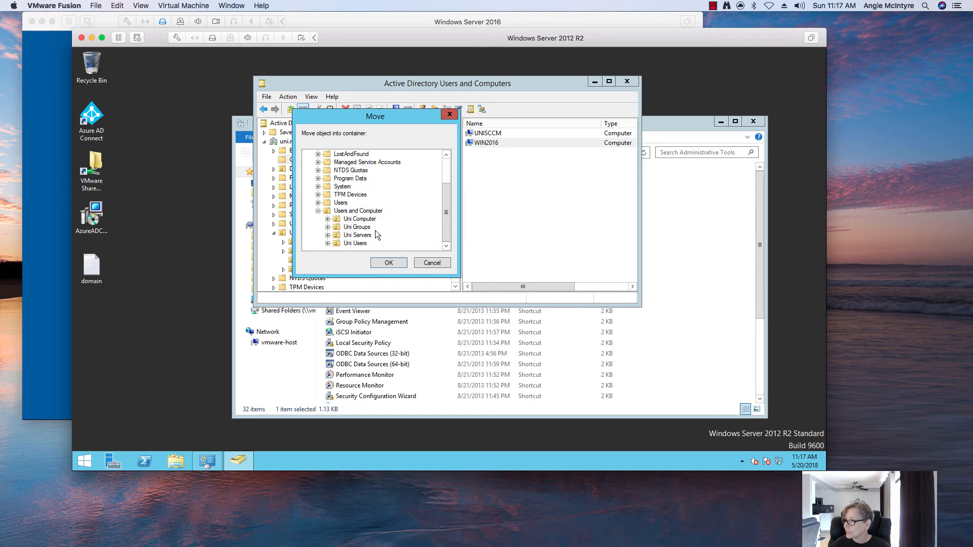
click(358, 235)
click(386, 262)
click(484, 134)
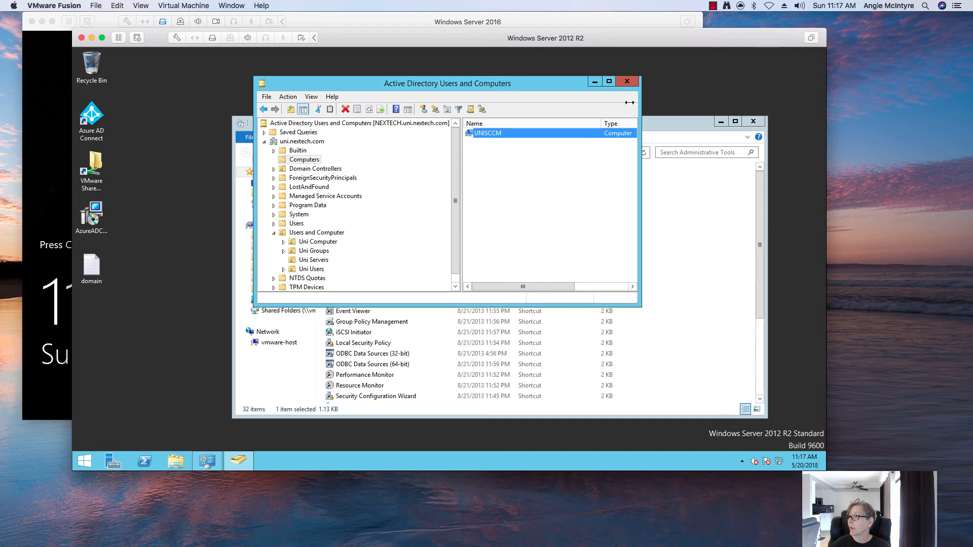
click(628, 84)
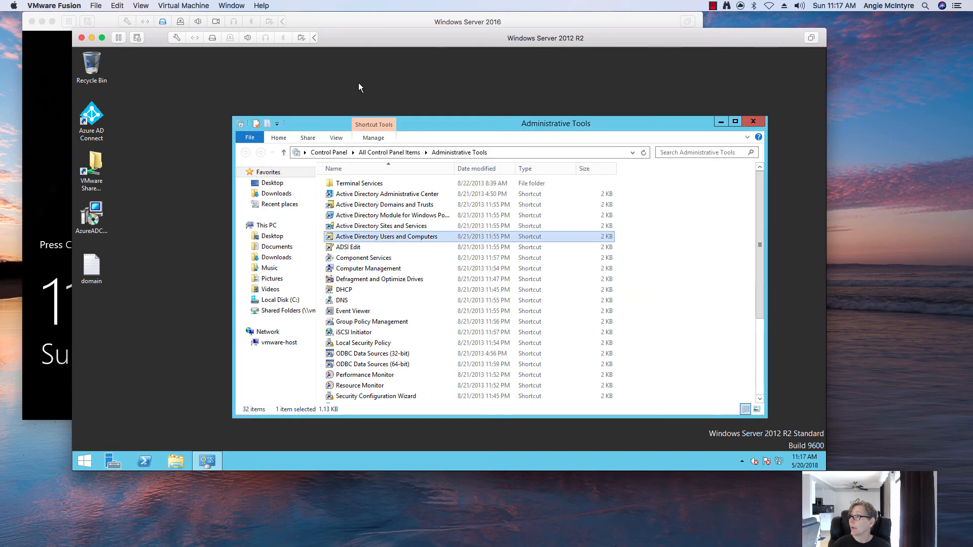
Minimize the Windows Server 2012 R2 VM window to reveal the 2016 VM's lock screen.
click(92, 38)
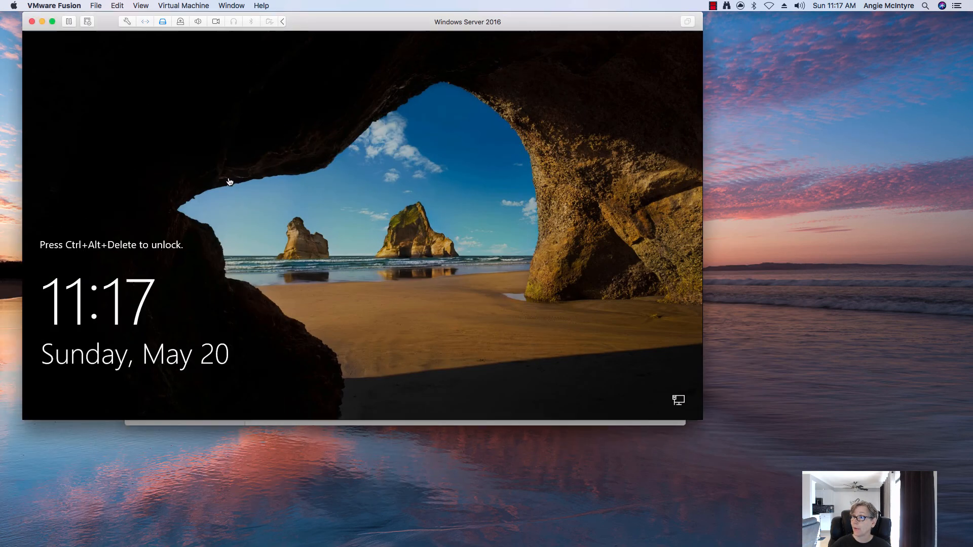